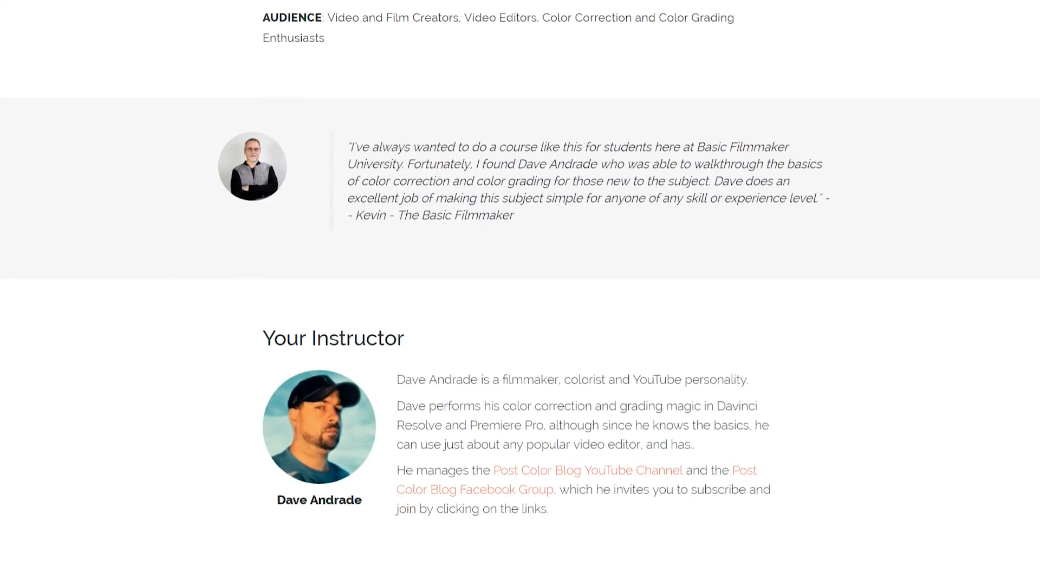
- Look through the whole color correction course sales page, from the header through the curriculum to the pricing options, and return to its start
{"action": "scroll", "coordinate": [520, 293], "scroll_direction": "down", "scroll_amount": 10}
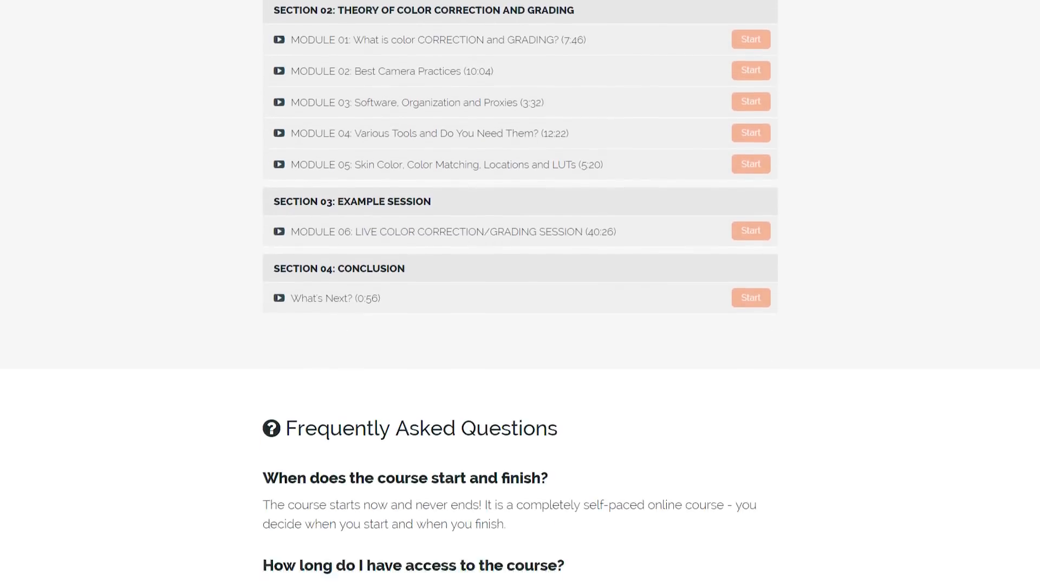
{"action": "scroll", "coordinate": [520, 293], "scroll_direction": "down", "scroll_amount": 5}
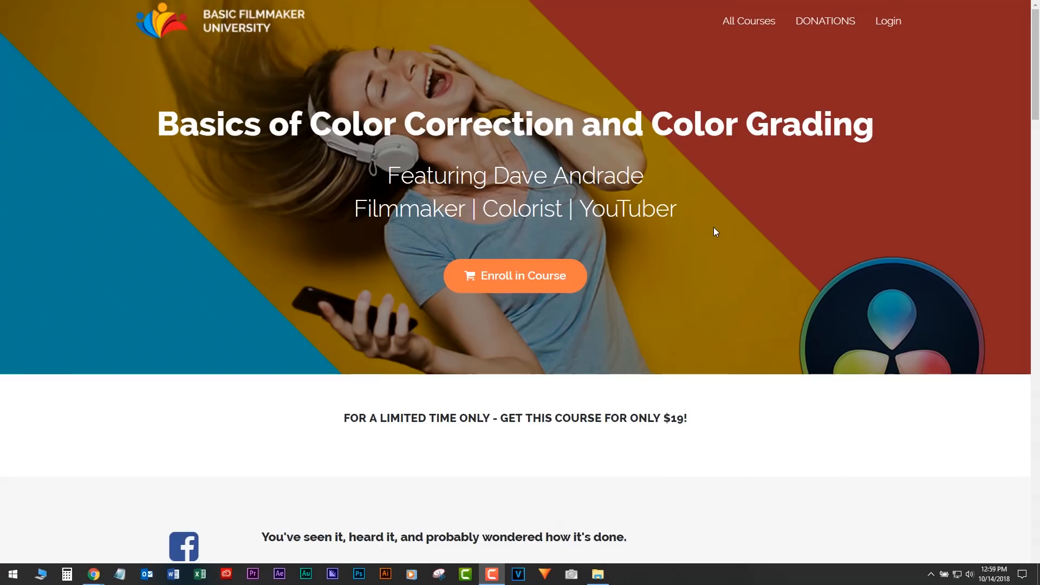
{"action": "scroll", "coordinate": [710, 233], "scroll_direction": "down", "scroll_amount": 4}
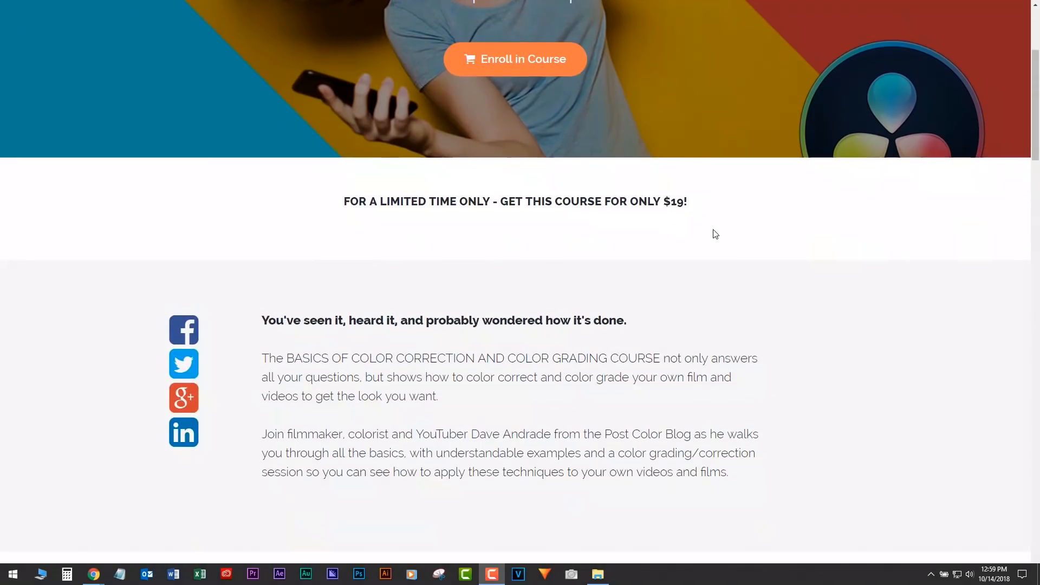
{"action": "scroll", "coordinate": [715, 234], "scroll_direction": "down", "scroll_amount": 7}
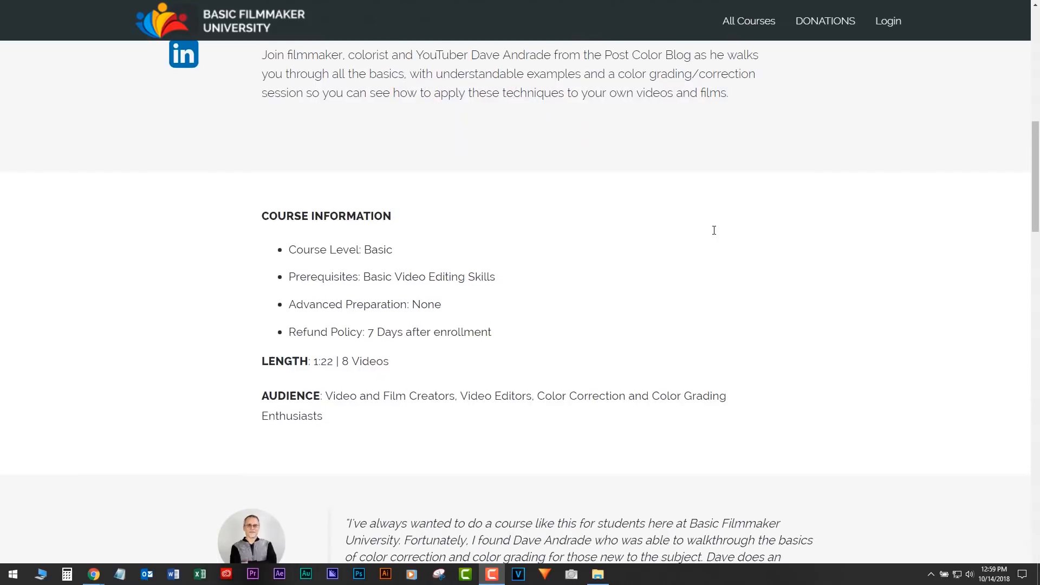
{"action": "scroll", "coordinate": [714, 230], "scroll_direction": "down", "scroll_amount": 8}
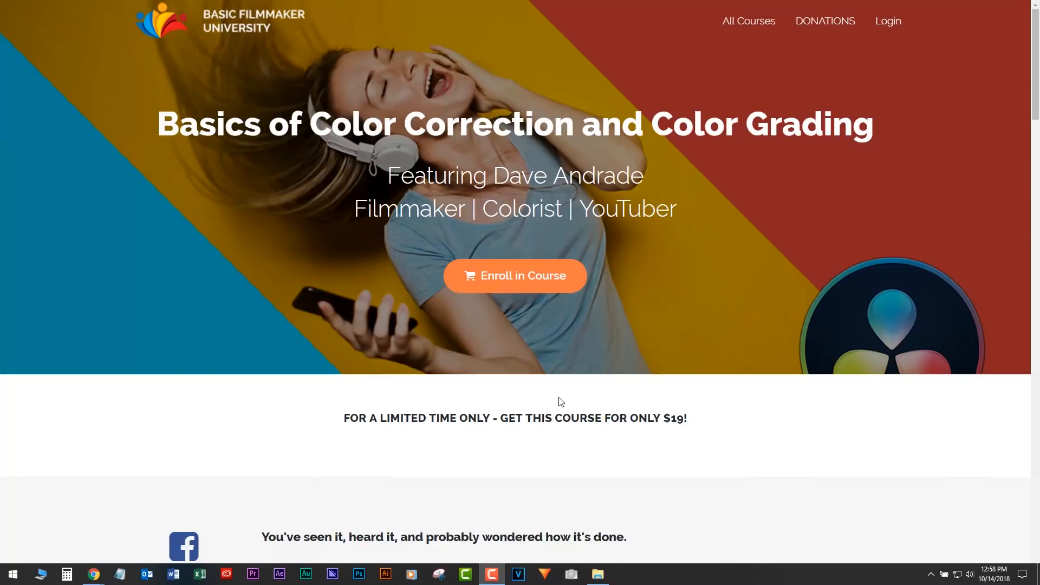
{"action": "mouse_move", "coordinate": [486, 578]}
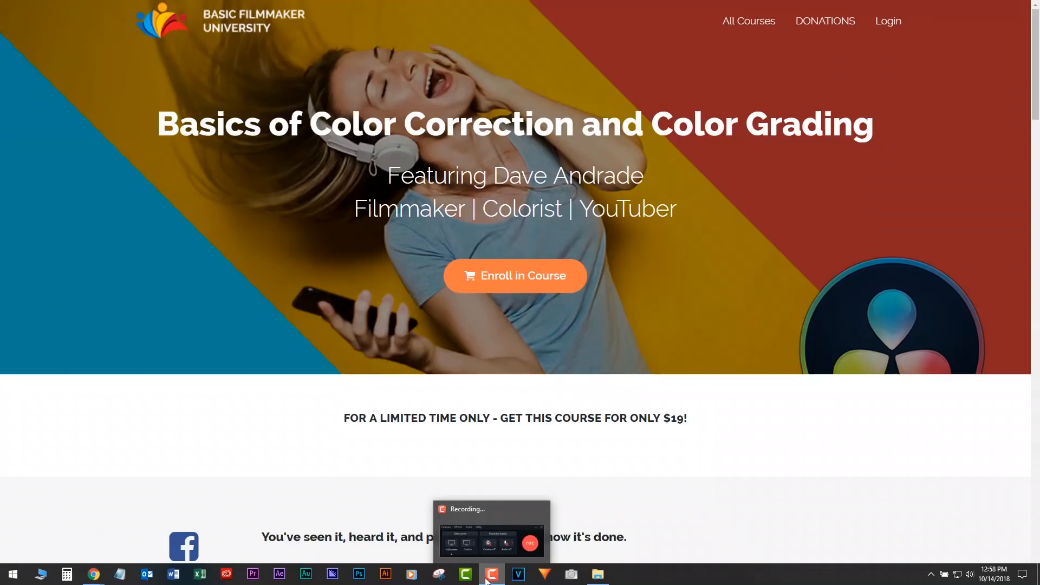
{"action": "mouse_move", "coordinate": [495, 548]}
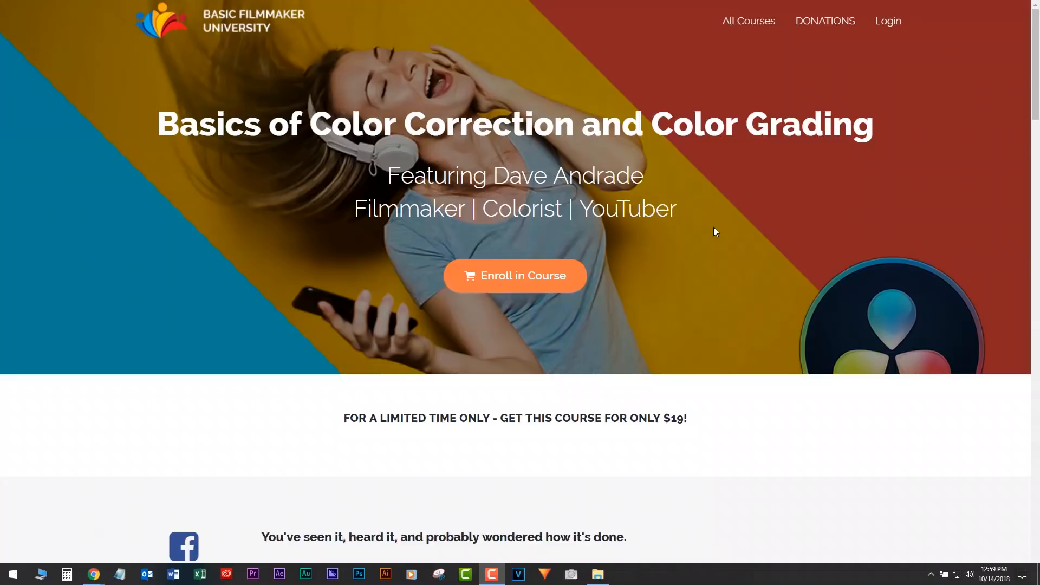
{"action": "scroll", "coordinate": [713, 229], "scroll_direction": "down", "scroll_amount": 4}
{"action": "scroll", "coordinate": [715, 234], "scroll_direction": "down", "scroll_amount": 8}
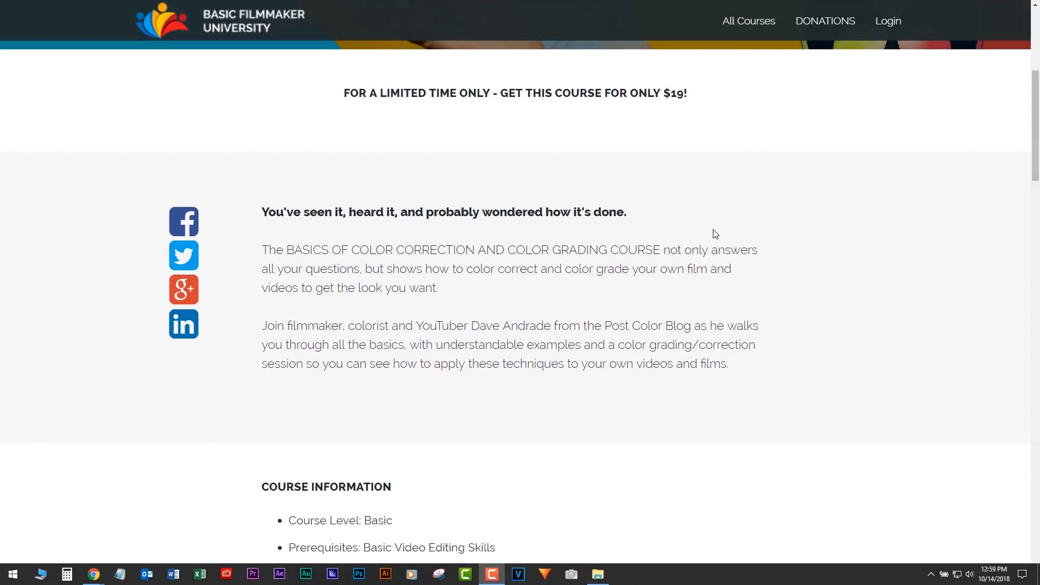
{"action": "scroll", "coordinate": [714, 232], "scroll_direction": "down", "scroll_amount": 11}
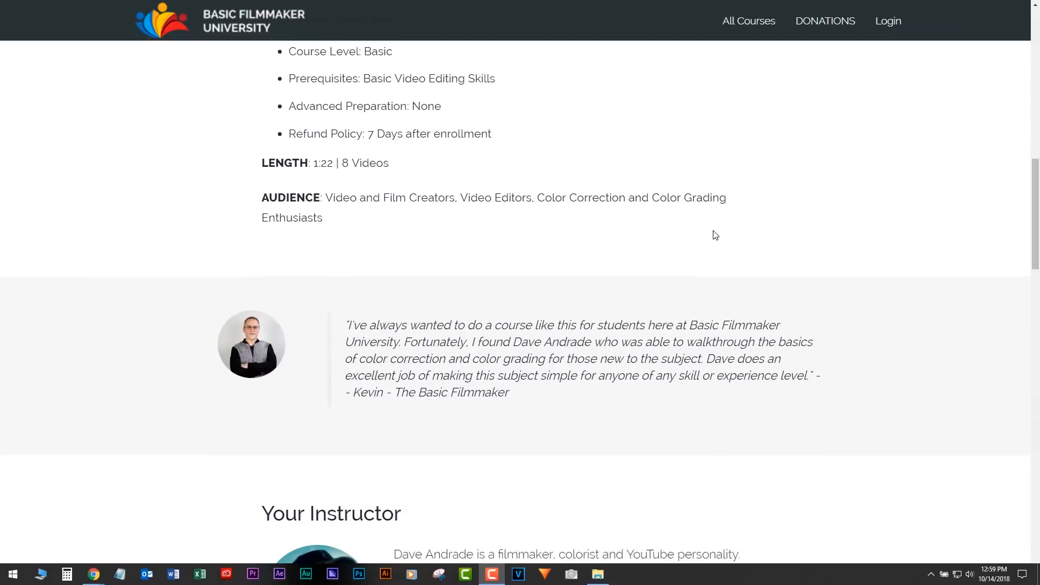
{"action": "scroll", "coordinate": [714, 236], "scroll_direction": "down", "scroll_amount": 8}
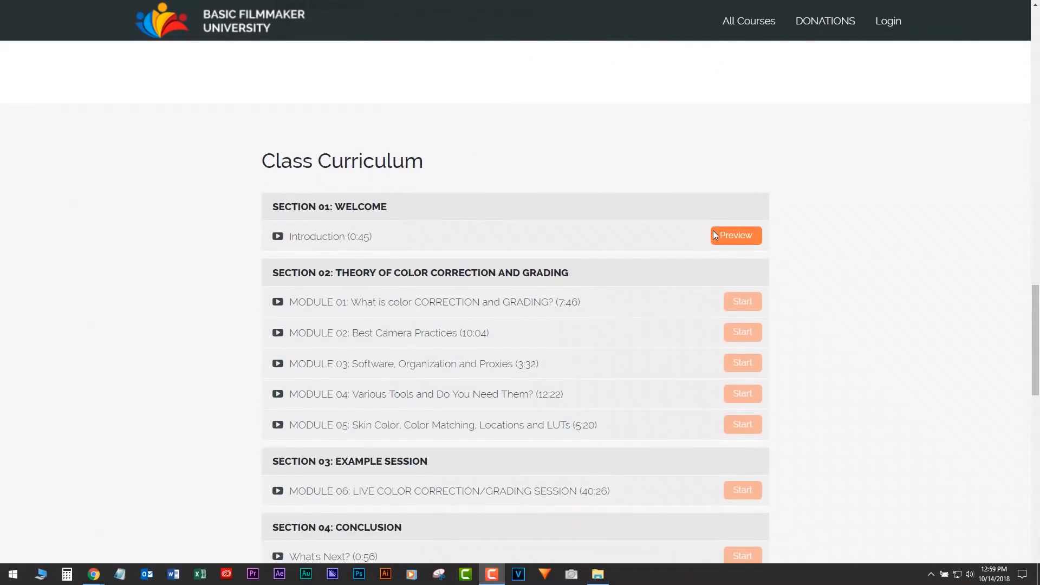
{"action": "scroll", "coordinate": [707, 240], "scroll_direction": "down", "scroll_amount": 12}
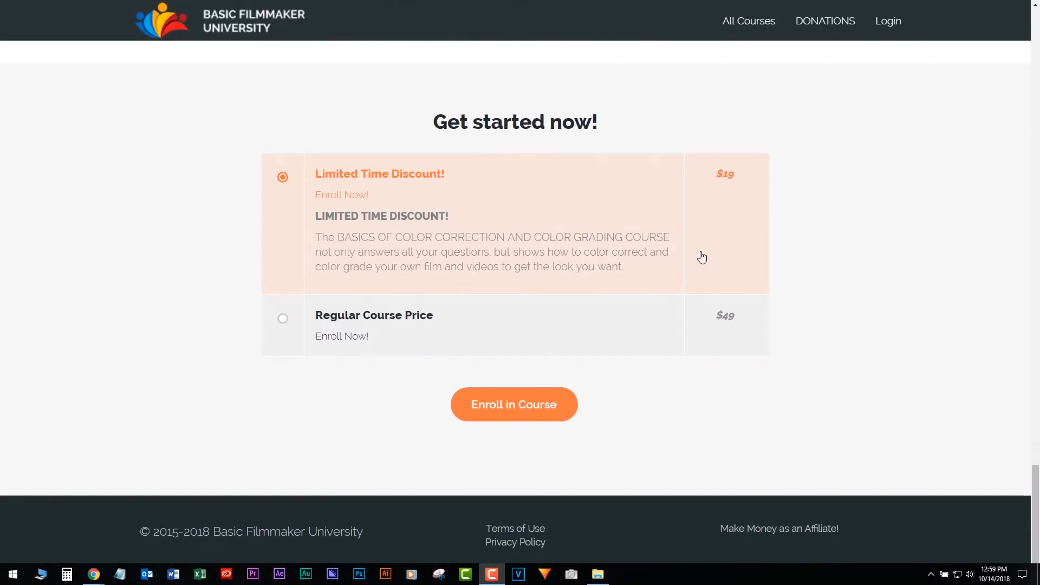
{"action": "scroll", "coordinate": [832, 276], "scroll_direction": "up", "scroll_amount": 20}
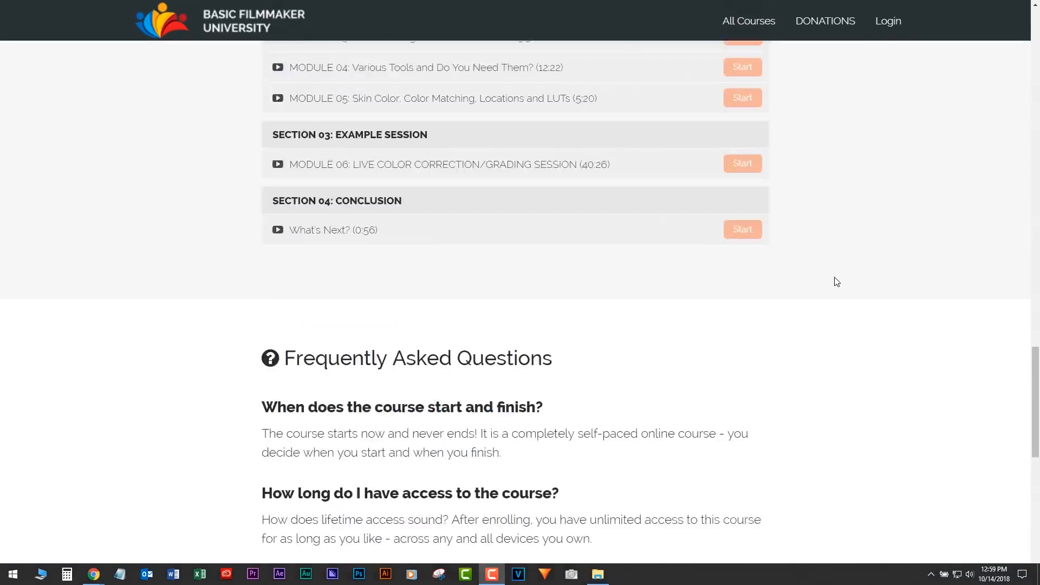
{"action": "scroll", "coordinate": [873, 243], "scroll_direction": "down", "scroll_amount": 1}
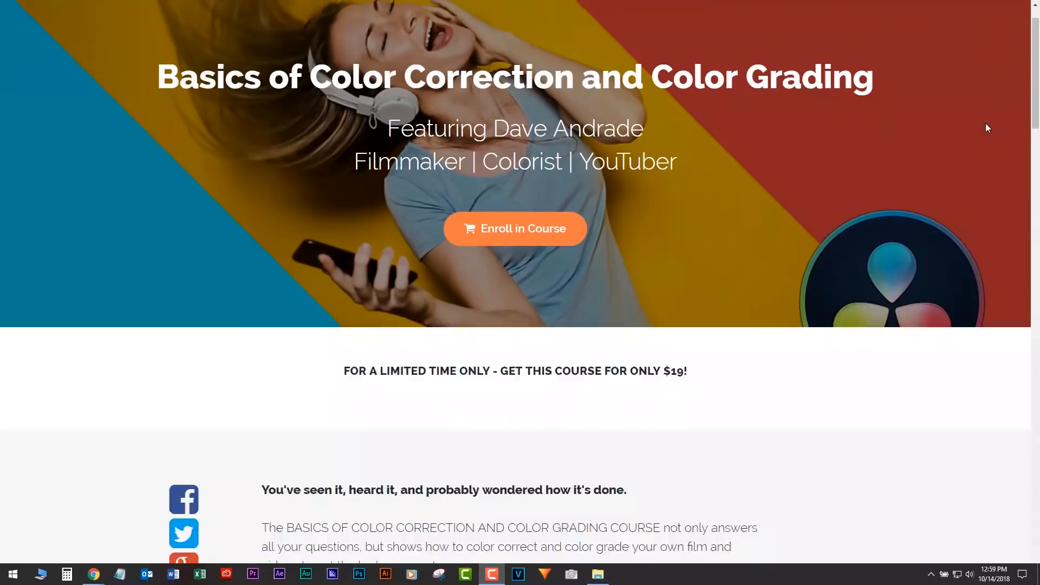
{"action": "scroll", "coordinate": [1008, 108], "scroll_direction": "up", "scroll_amount": 1}
{"action": "scroll", "coordinate": [1034, 106], "scroll_direction": "down", "scroll_amount": 2}
{"action": "left_click_drag", "start_coordinate": [1036, 109], "coordinate": [1009, 65]}
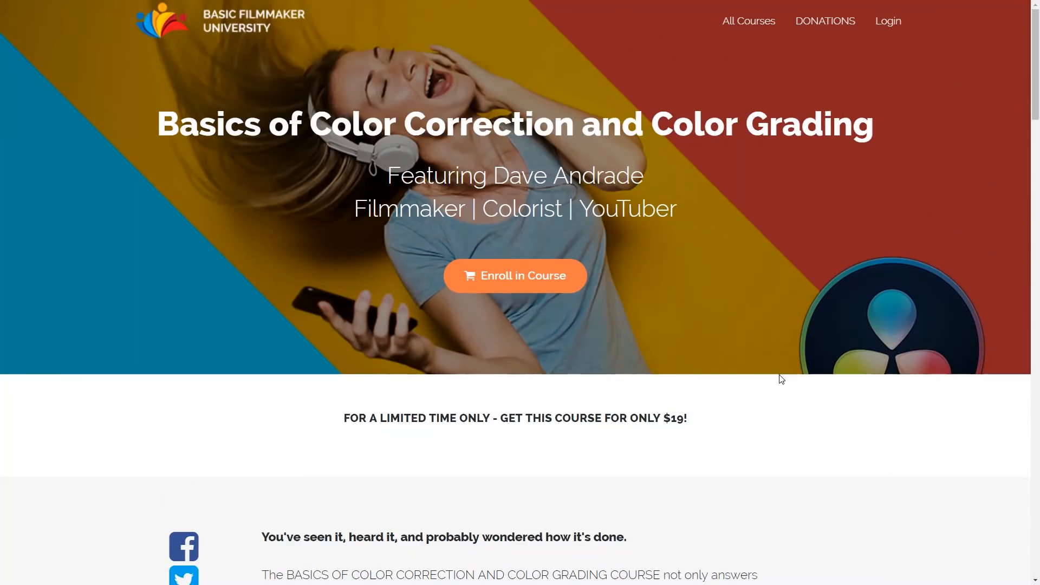
- Leave full-screen view, capture the entire course page with Nimbus Screenshot, and check the capture down to the footer
{"action": "key", "text": "F11"}
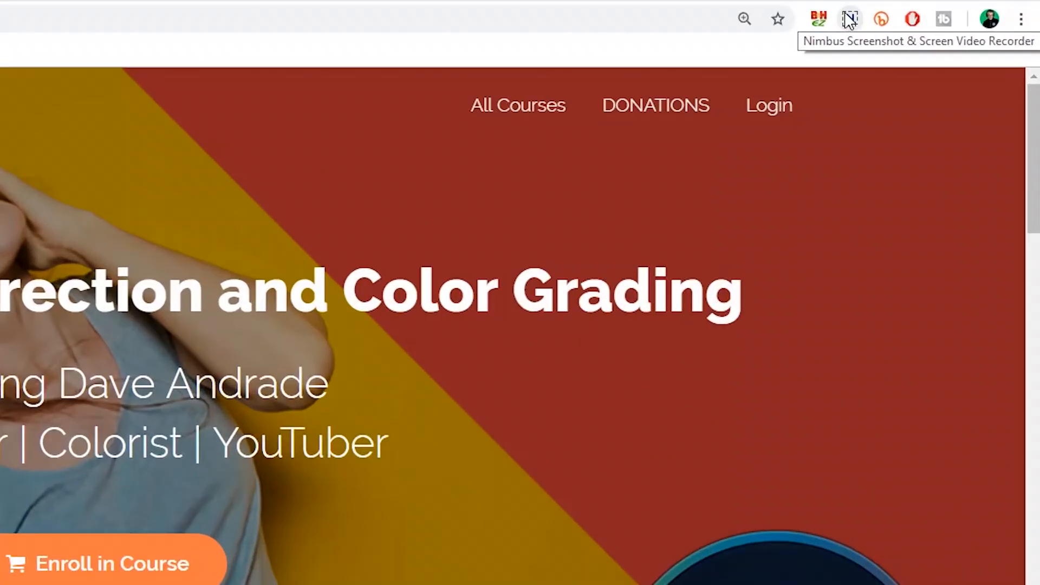
{"action": "left_click", "coordinate": [849, 19]}
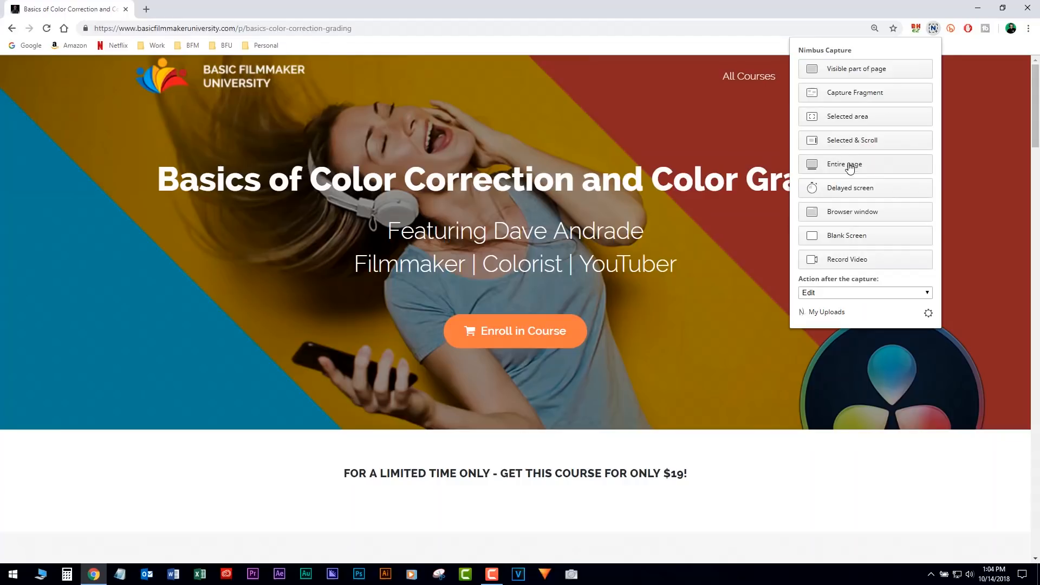
{"action": "left_click", "coordinate": [849, 165]}
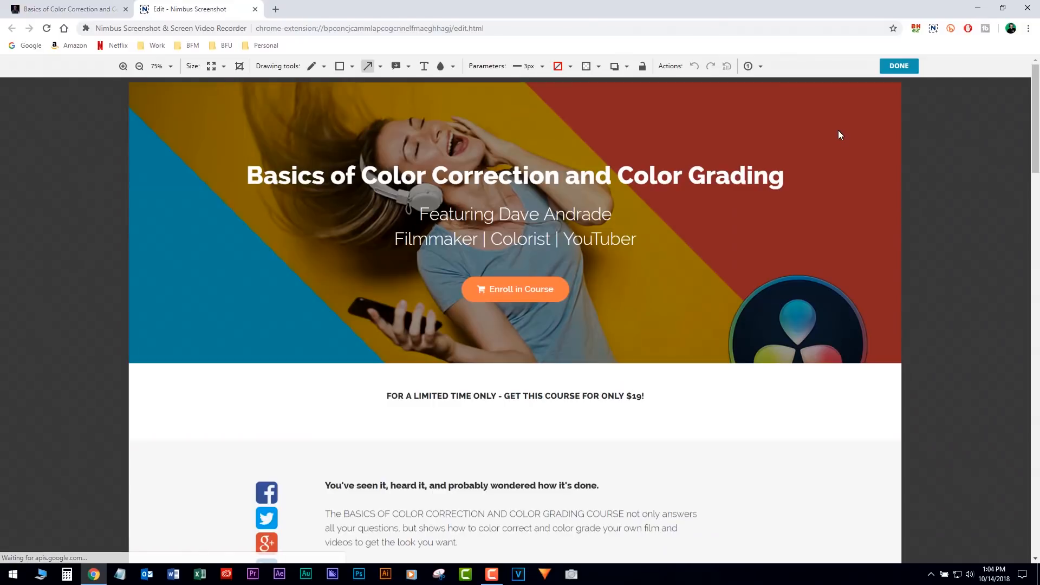
{"action": "scroll", "coordinate": [830, 232], "scroll_direction": "down", "scroll_amount": 12}
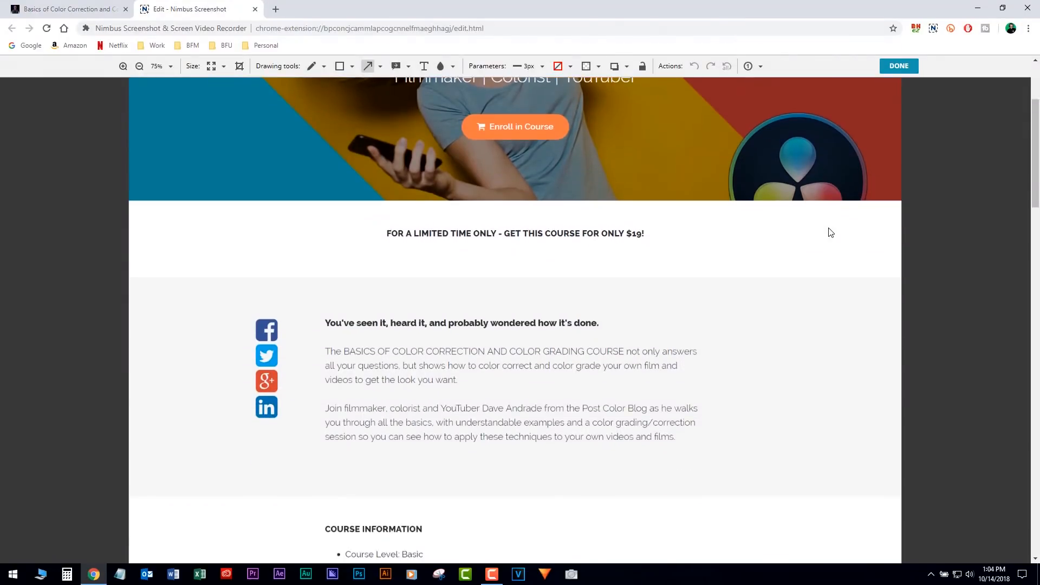
{"action": "scroll", "coordinate": [830, 232], "scroll_direction": "down", "scroll_amount": 15}
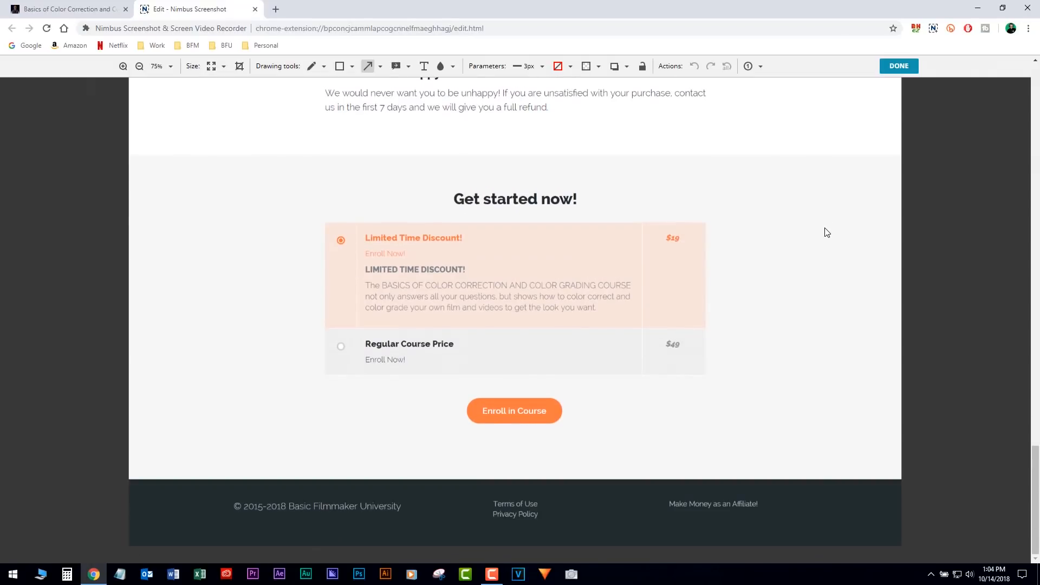
{"action": "key", "text": "Home"}
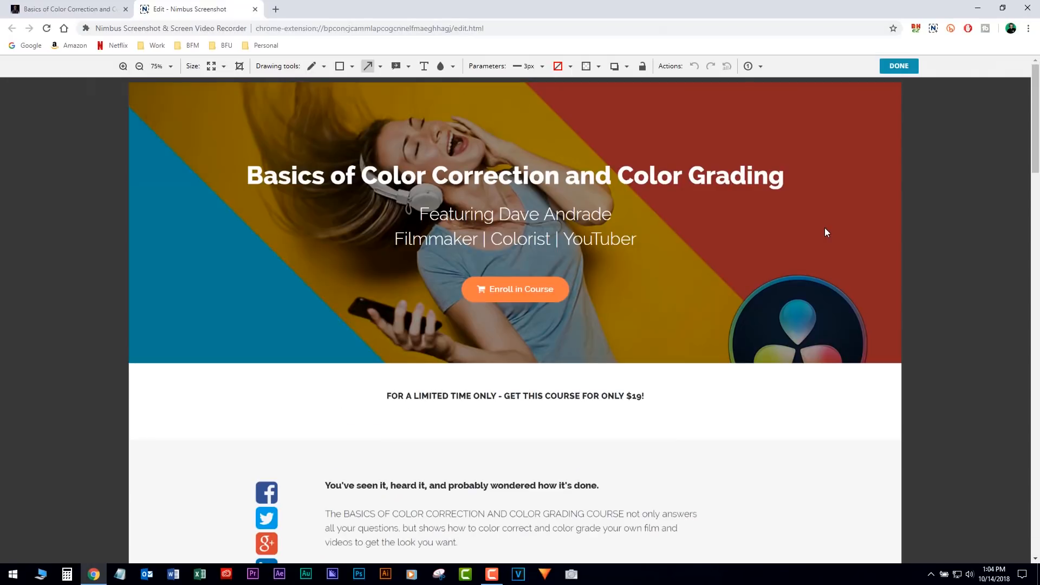
- Finish the capture, save it to the Desktop as a PNG image named "CC Course Screen Shot", and close the screenshot editor
{"action": "left_click", "coordinate": [899, 66]}
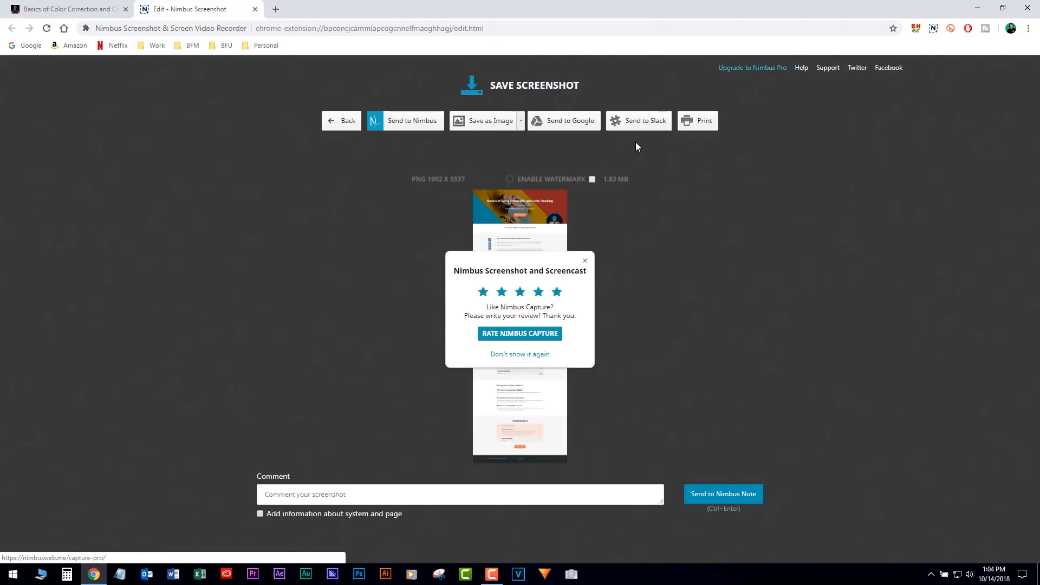
{"action": "left_click", "coordinate": [482, 121]}
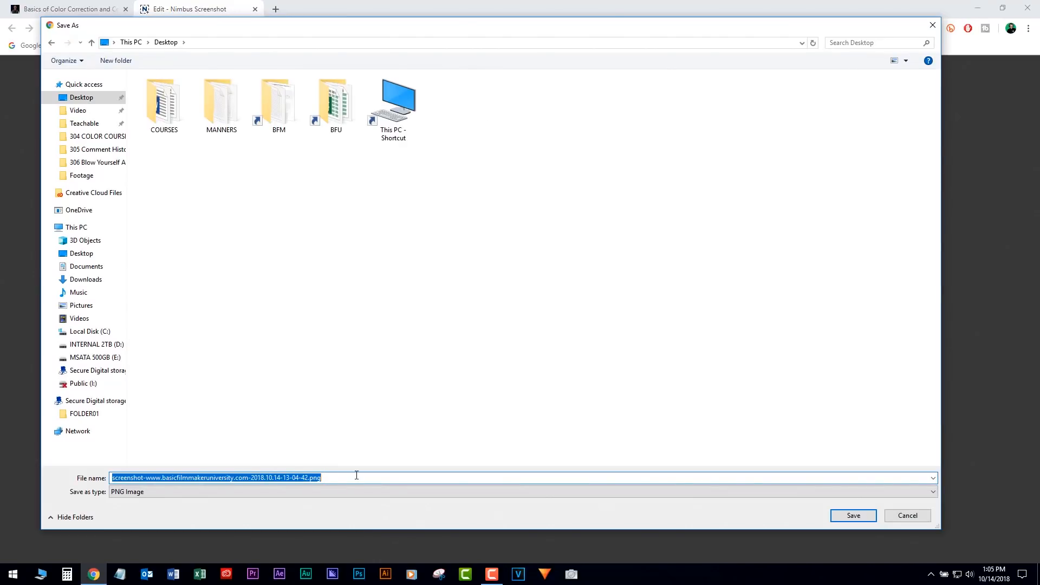
{"action": "type", "text": "CC Course Screen Shot"}
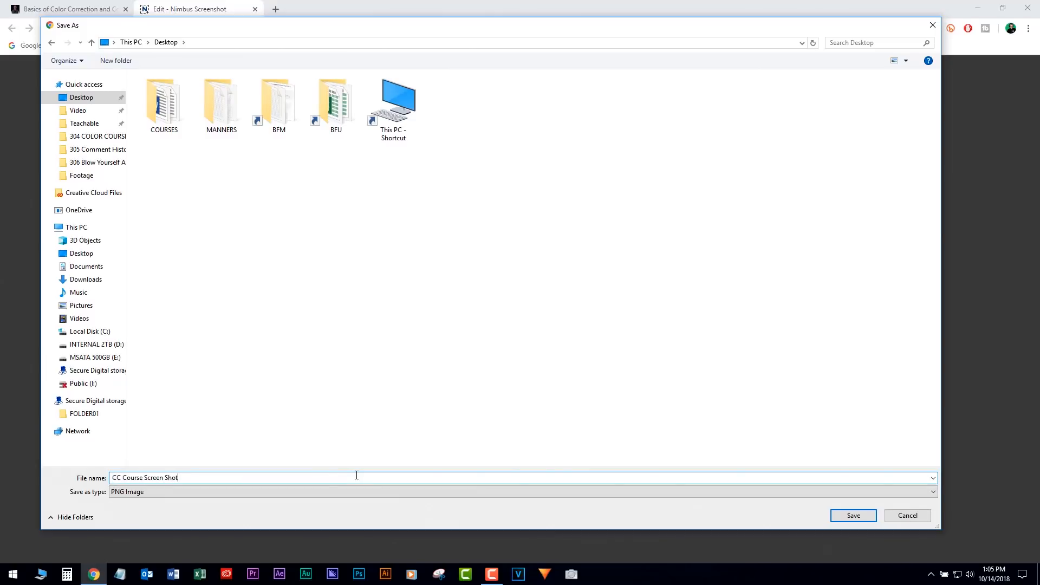
{"action": "key", "text": "Return"}
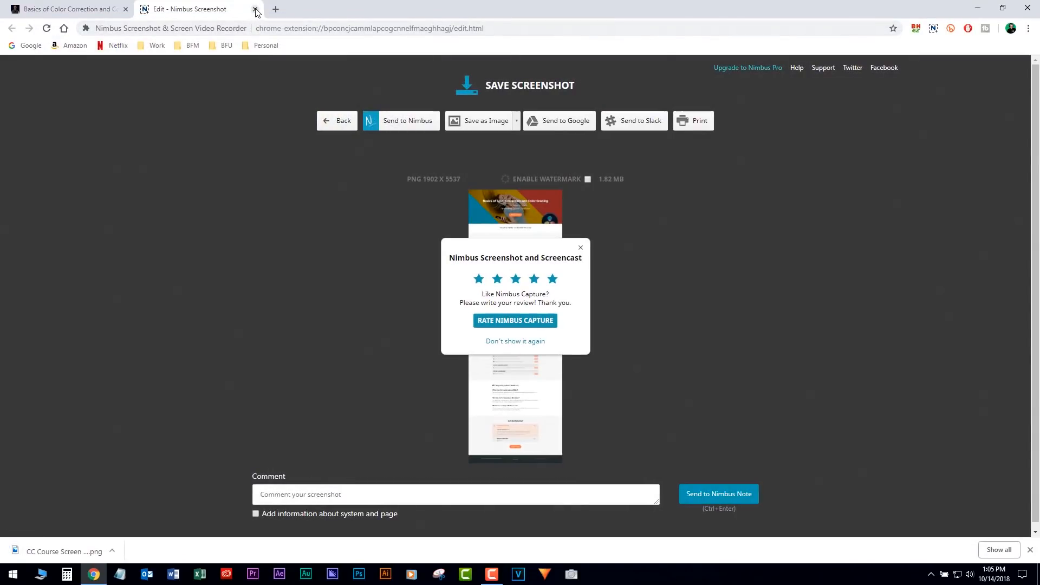
{"action": "left_click", "coordinate": [255, 11]}
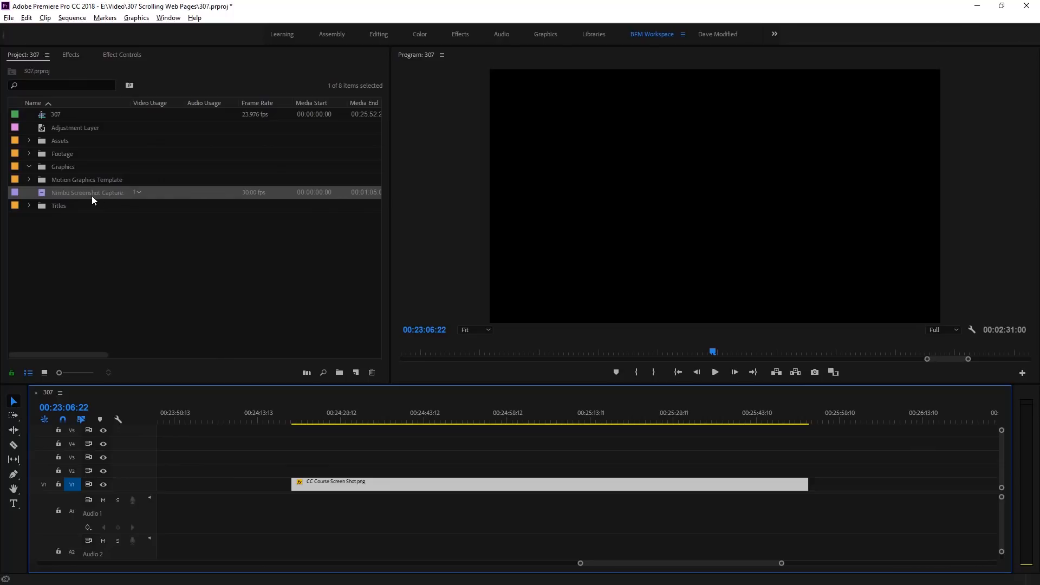
- Switch to Premiere Pro, scrub through the CC Course Screen Shot.png clip and return the playhead to the clip's start
{"action": "left_click", "coordinate": [312, 410]}
{"action": "left_click_drag", "start_coordinate": [487, 421], "coordinate": [482, 427]}
{"action": "left_click", "coordinate": [775, 421]}
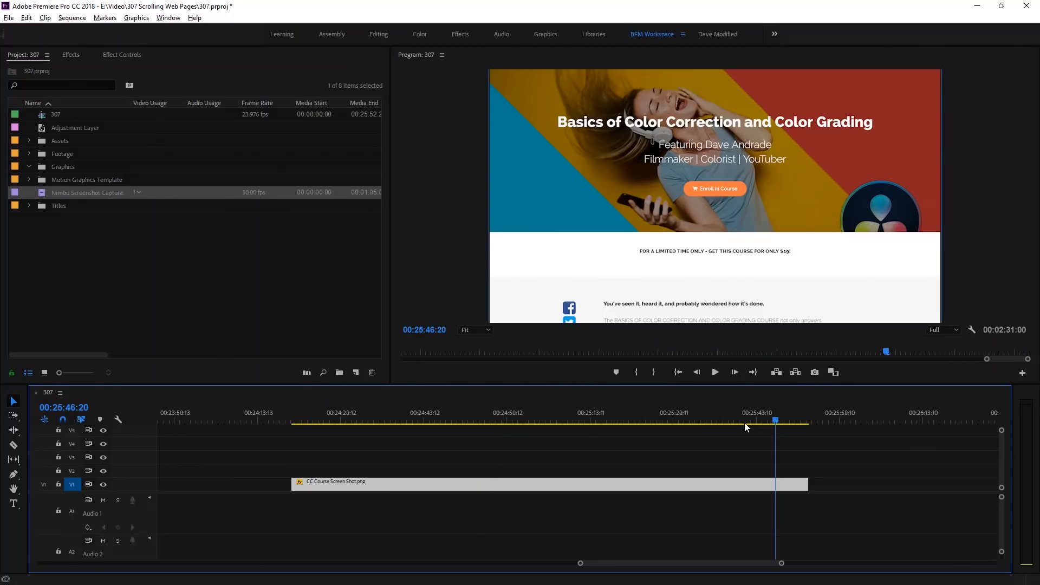
{"action": "left_click_drag", "start_coordinate": [396, 417], "coordinate": [377, 418]}
{"action": "left_click_drag", "start_coordinate": [301, 421], "coordinate": [294, 423]}
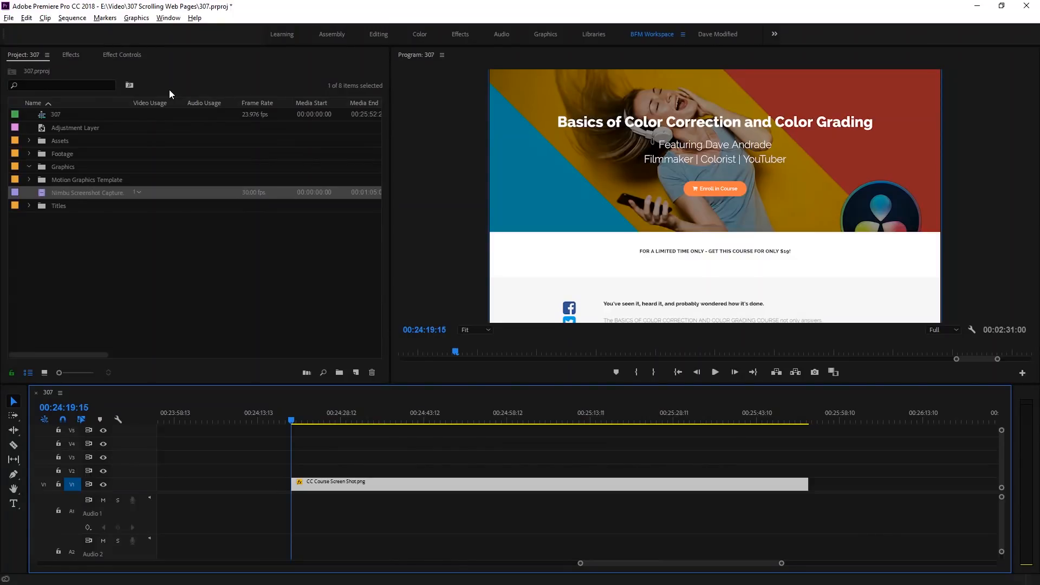
- Show the screenshot clip's motion settings, play to 00:24:22:22 and enable Position keyframing there to set the starting keyframe
{"action": "left_click", "coordinate": [122, 55]}
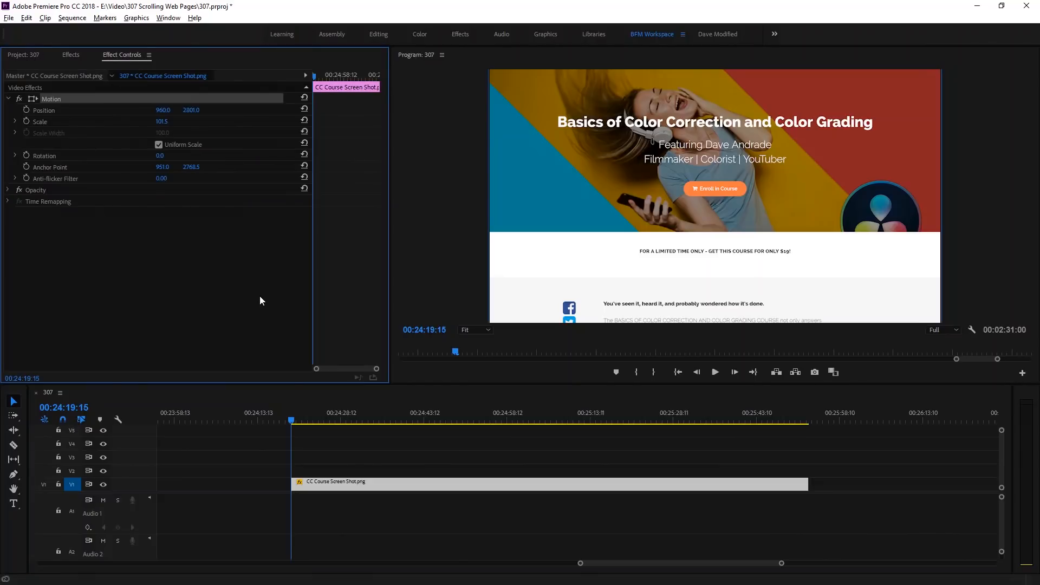
{"action": "key", "text": "space"}
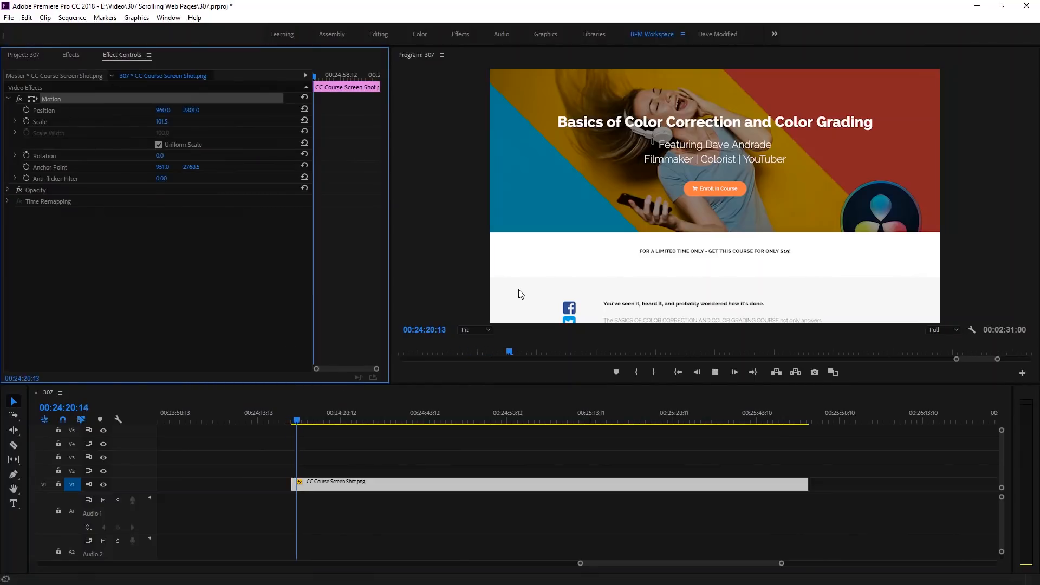
{"action": "left_click", "coordinate": [564, 138]}
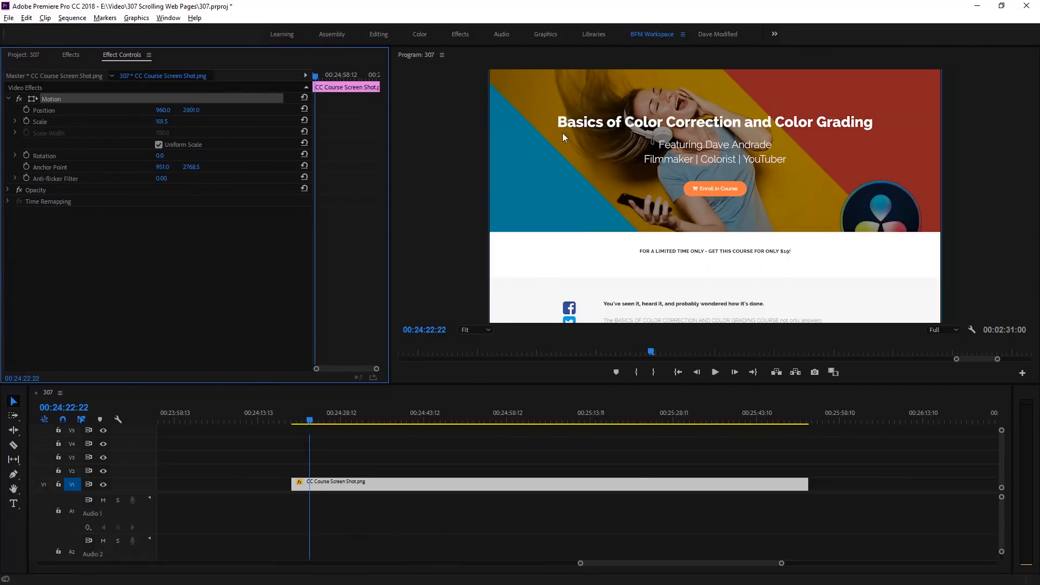
{"action": "left_click", "coordinate": [26, 110]}
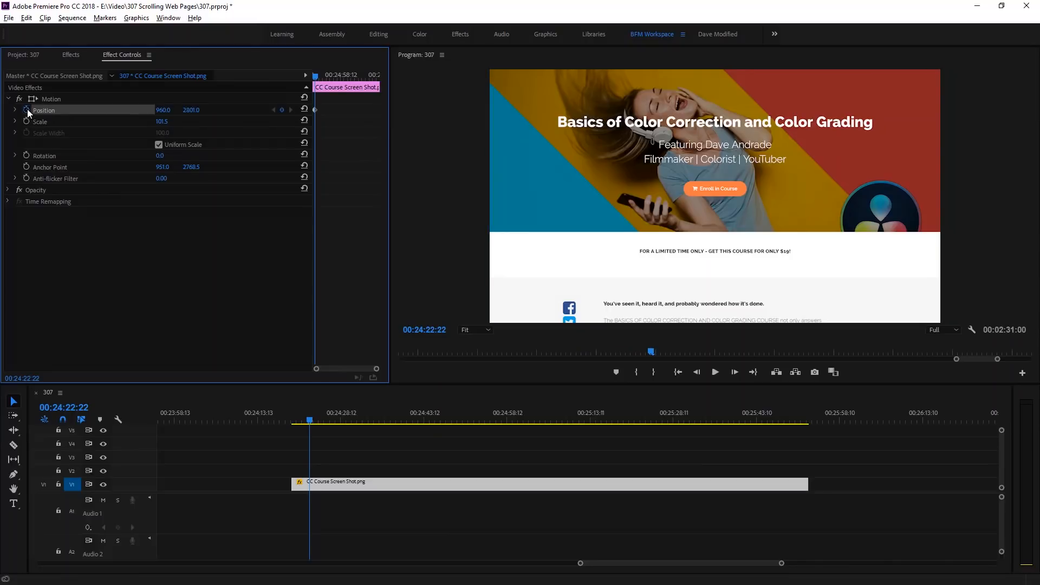
- Move the playhead to 00:24:49:10 and set the clip's vertical position to -1713 to keyframe the end of the page scroll
{"action": "key", "text": "space"}
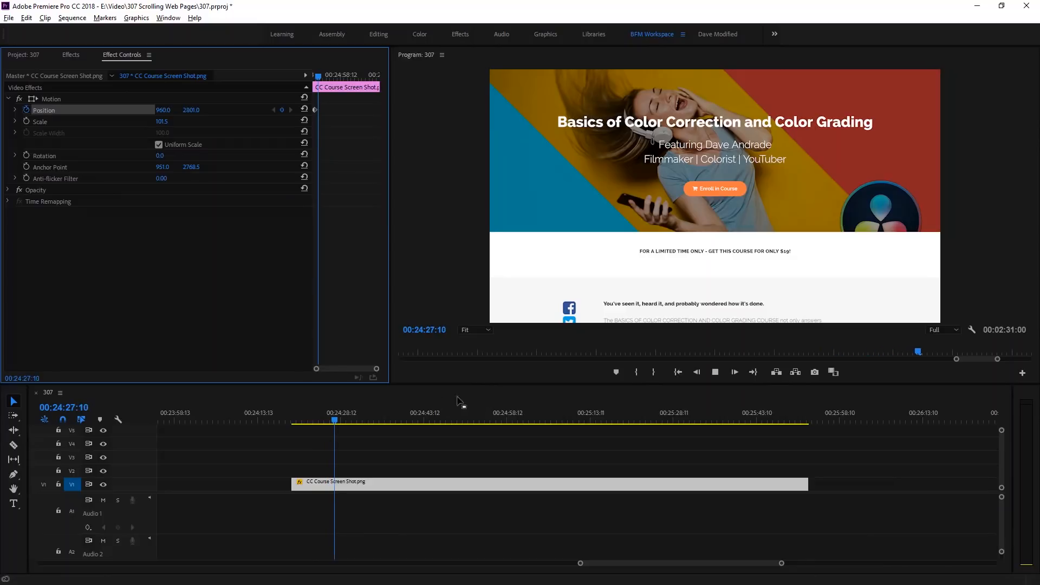
{"action": "left_click", "coordinate": [348, 425]}
{"action": "left_click_drag", "start_coordinate": [349, 424], "coordinate": [456, 420]}
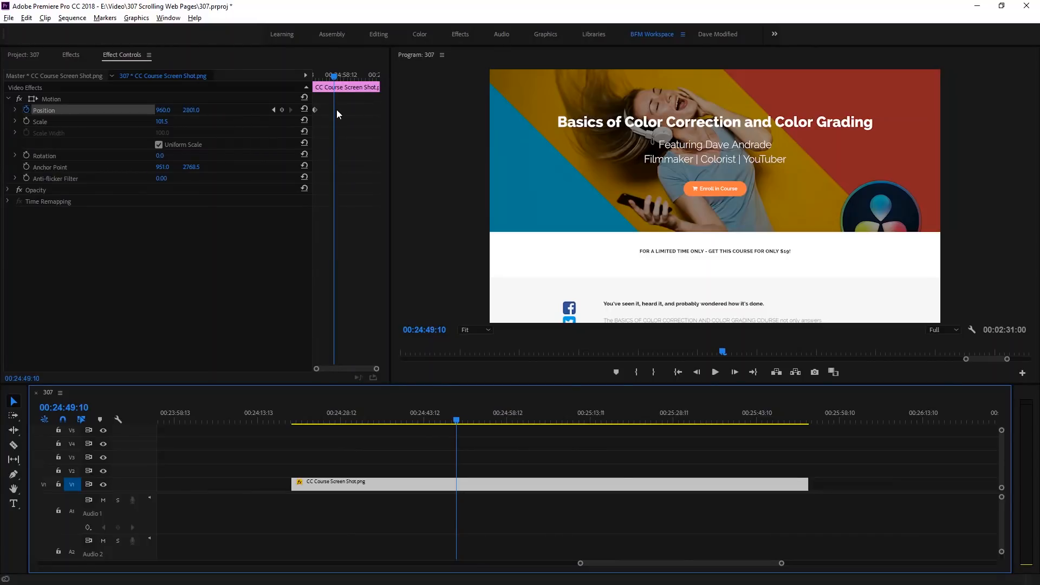
{"action": "left_click_drag", "start_coordinate": [194, 110], "coordinate": [0, 110]}
{"action": "left_click_drag", "start_coordinate": [196, 111], "coordinate": [11, 112]}
{"action": "left_click_drag", "start_coordinate": [194, 111], "coordinate": [40, 111]}
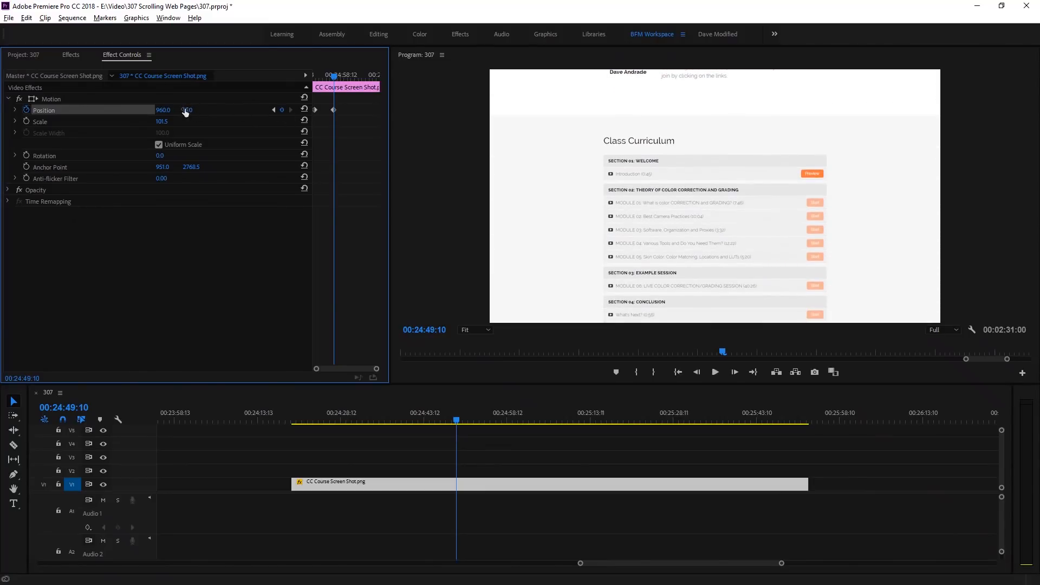
{"action": "left_click_drag", "start_coordinate": [198, 110], "coordinate": [3, 110]}
{"action": "left_click_drag", "start_coordinate": [195, 111], "coordinate": [100, 111]}
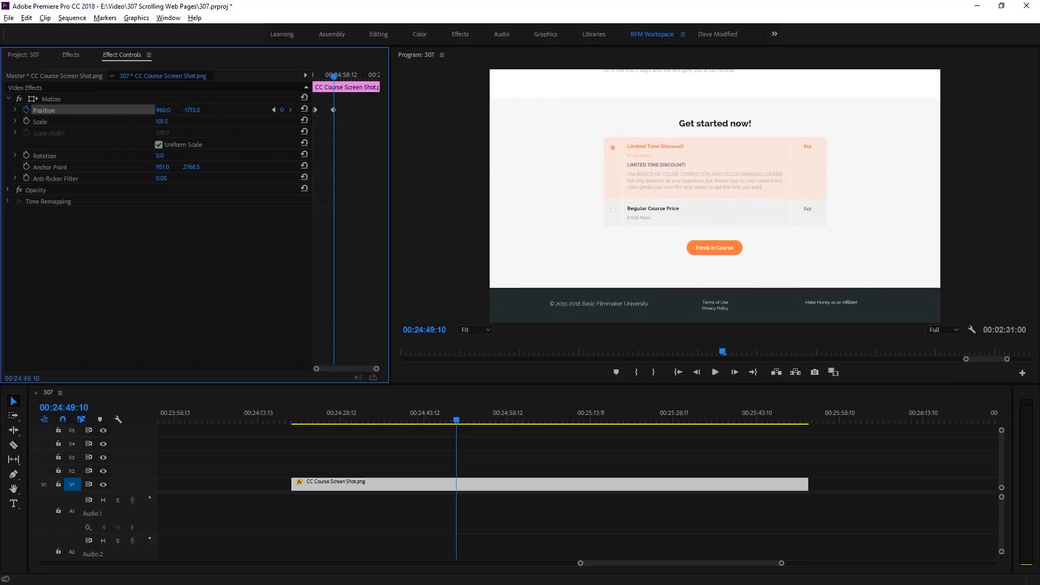
- Preview the page scroll from the clip's start and move the ending Position keyframe earlier, to 00:24:31:07
{"action": "left_click", "coordinate": [293, 418]}
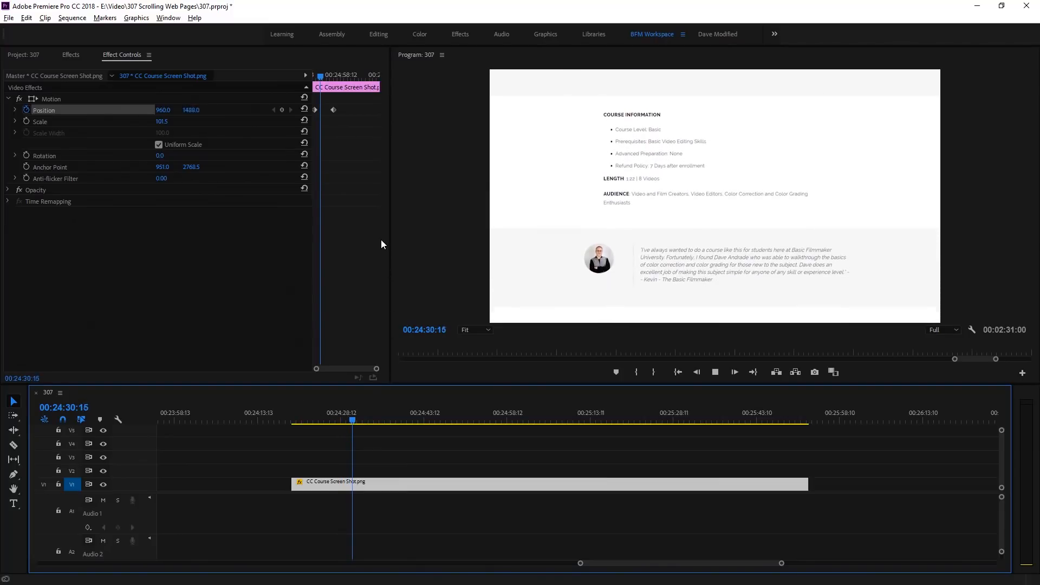
{"action": "key", "text": "space"}
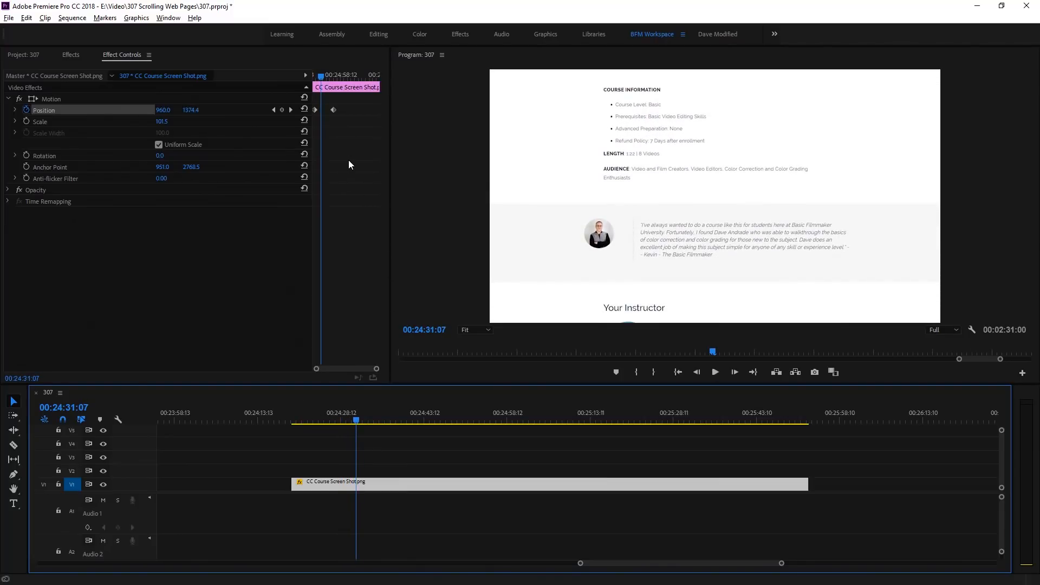
{"action": "left_click_drag", "start_coordinate": [376, 370], "coordinate": [371, 374]}
{"action": "left_click_drag", "start_coordinate": [369, 110], "coordinate": [336, 115]}
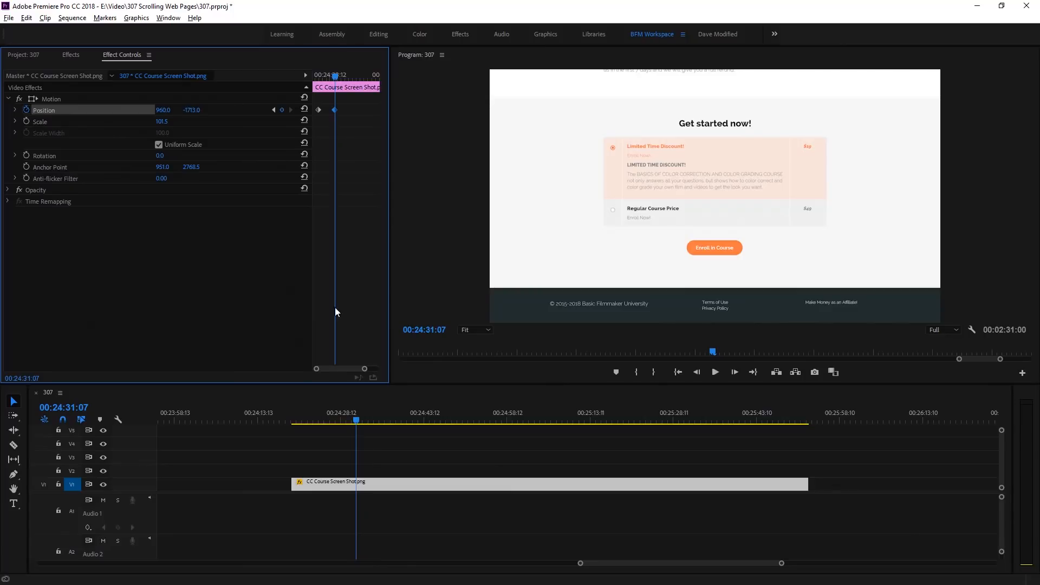
- Play the shortened page scroll from near the clip's start to check its speed
{"action": "left_click_drag", "start_coordinate": [311, 407], "coordinate": [301, 409]}
{"action": "key", "text": "space"}
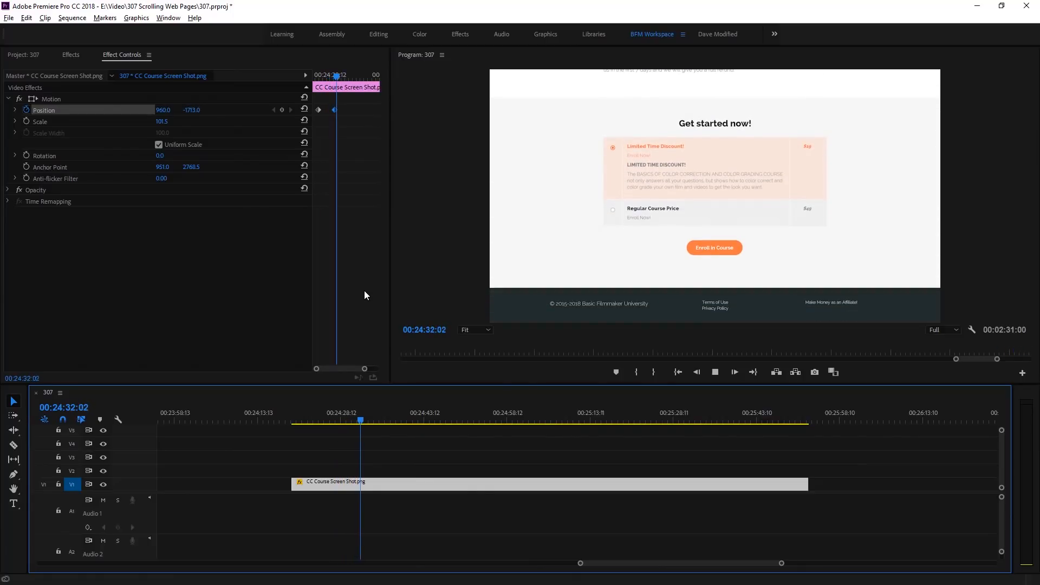
{"action": "key", "text": "space"}
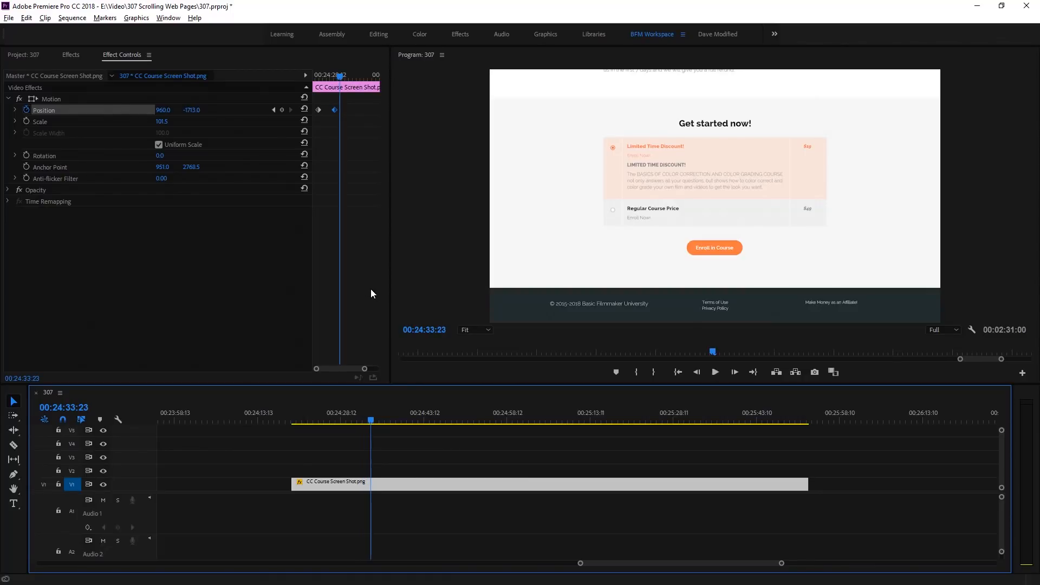
- Apply Ease Out to the first Position keyframe and Ease In to the last one through temporal interpolation
{"action": "left_click", "coordinate": [318, 109]}
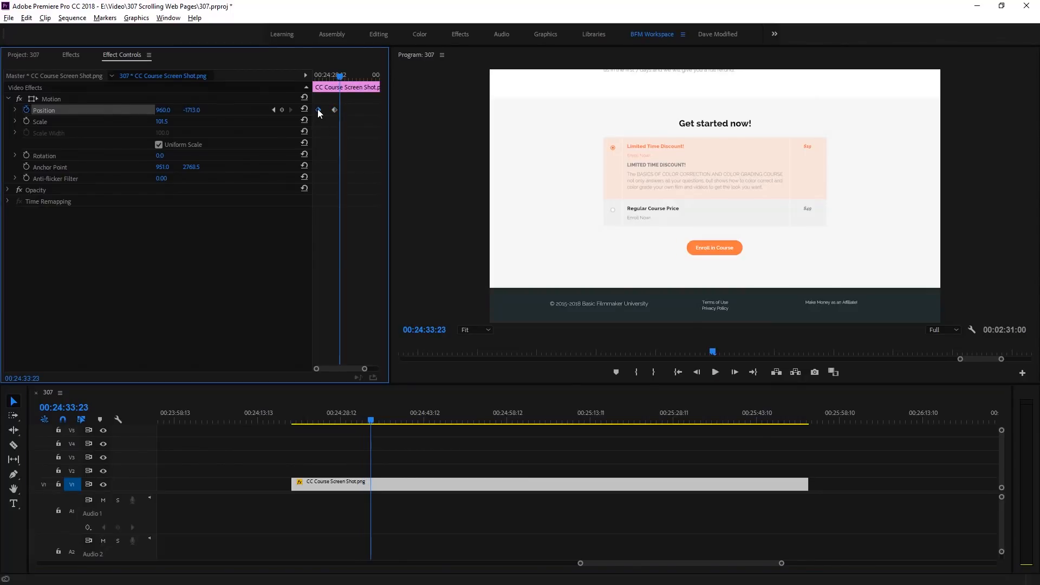
{"action": "right_click", "coordinate": [318, 110]}
{"action": "mouse_move", "coordinate": [357, 205]}
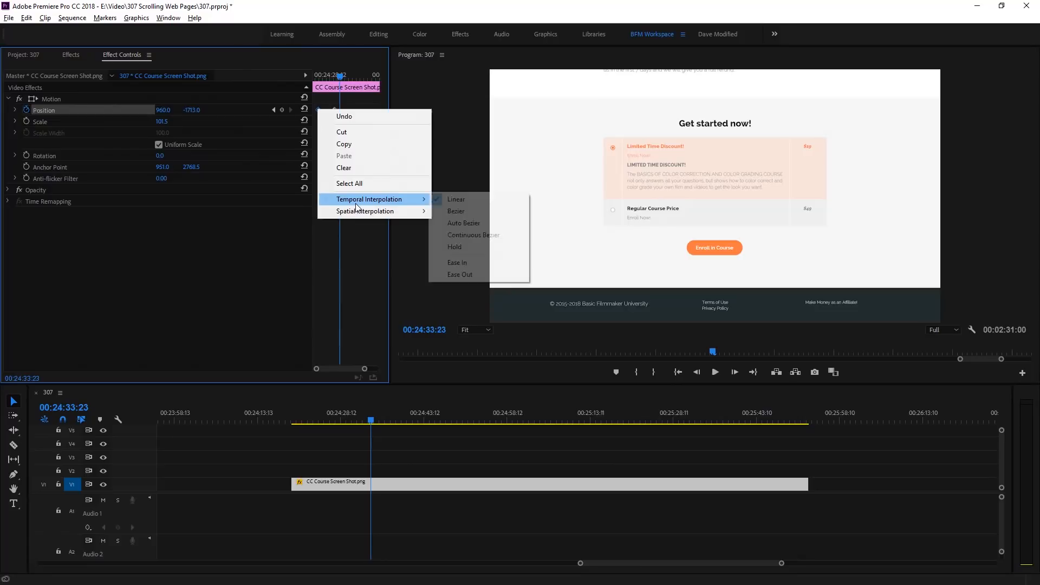
{"action": "left_click", "coordinate": [475, 274]}
{"action": "right_click", "coordinate": [334, 110]}
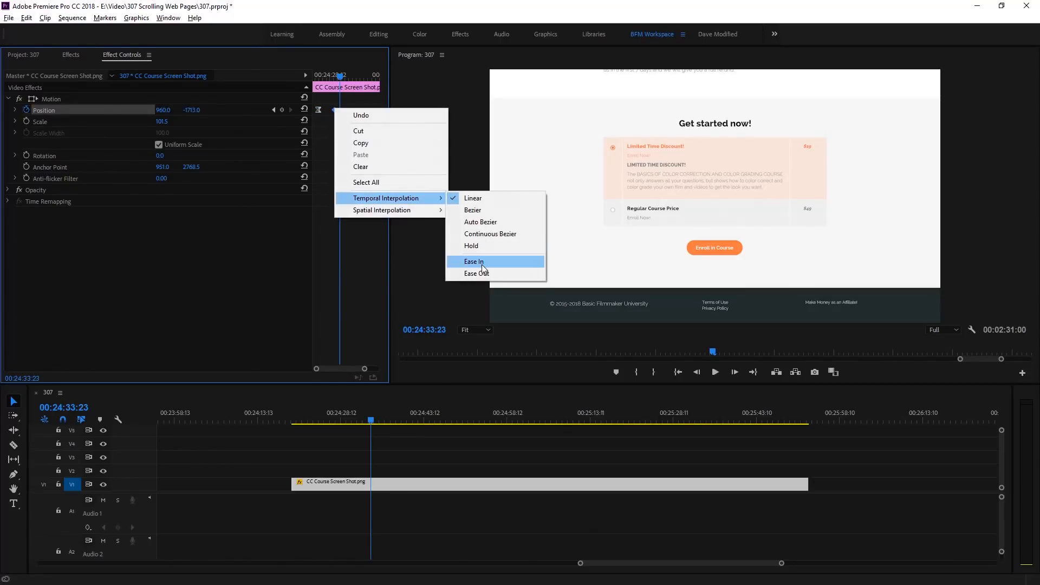
{"action": "left_click", "coordinate": [480, 262]}
- Preview the eased scroll and shift the ending Position keyframe to 00:24:37:15 to slow the movement
{"action": "left_click_drag", "start_coordinate": [334, 411], "coordinate": [303, 414]}
{"action": "key", "text": "space"}
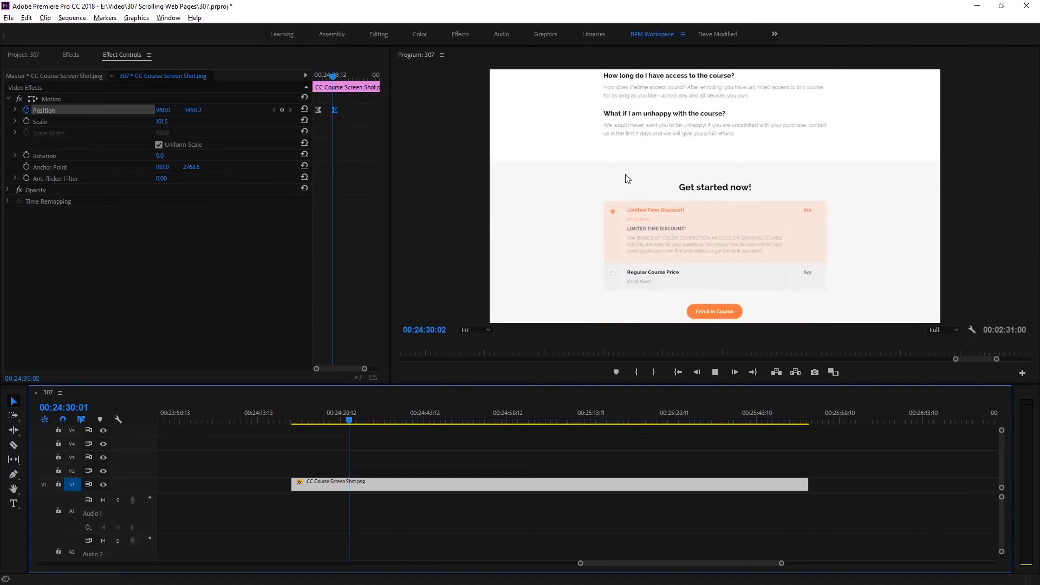
{"action": "key", "text": "space"}
{"action": "left_click_drag", "start_coordinate": [334, 110], "coordinate": [343, 110]}
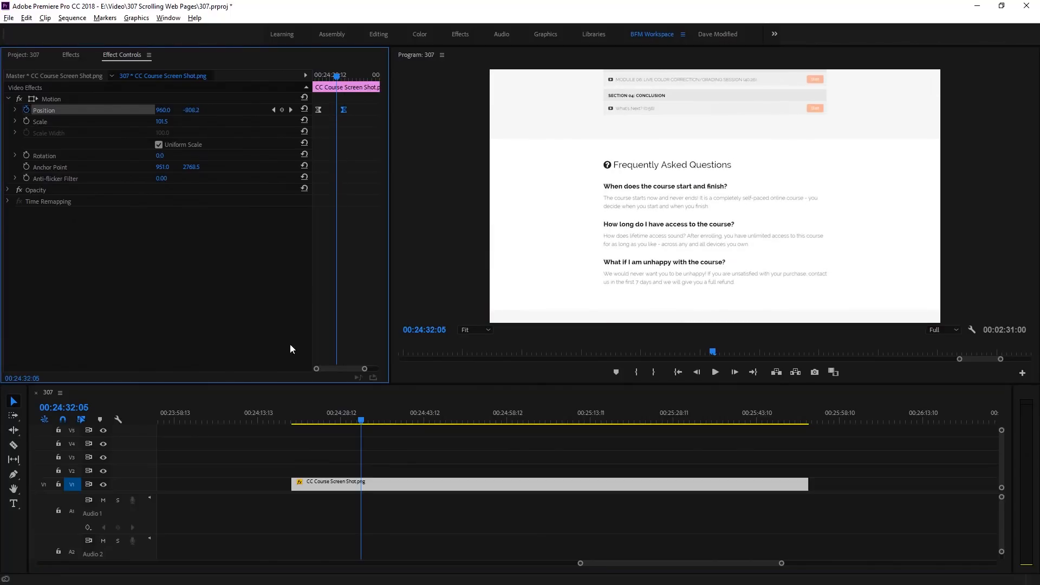
{"action": "left_click", "coordinate": [305, 416]}
{"action": "key", "text": "space"}
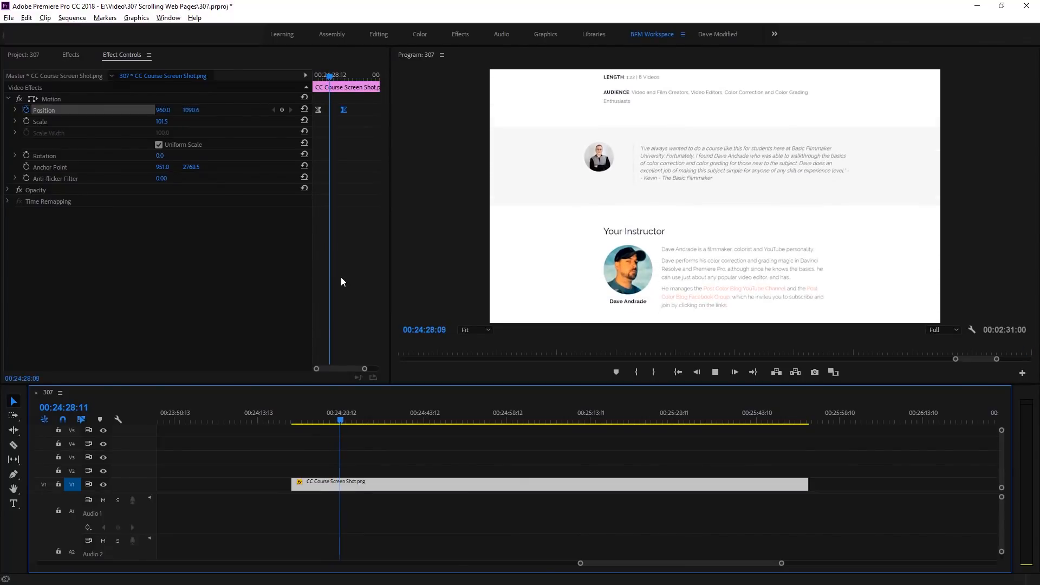
{"action": "key", "text": "space"}
{"action": "left_click_drag", "start_coordinate": [346, 112], "coordinate": [347, 113]}
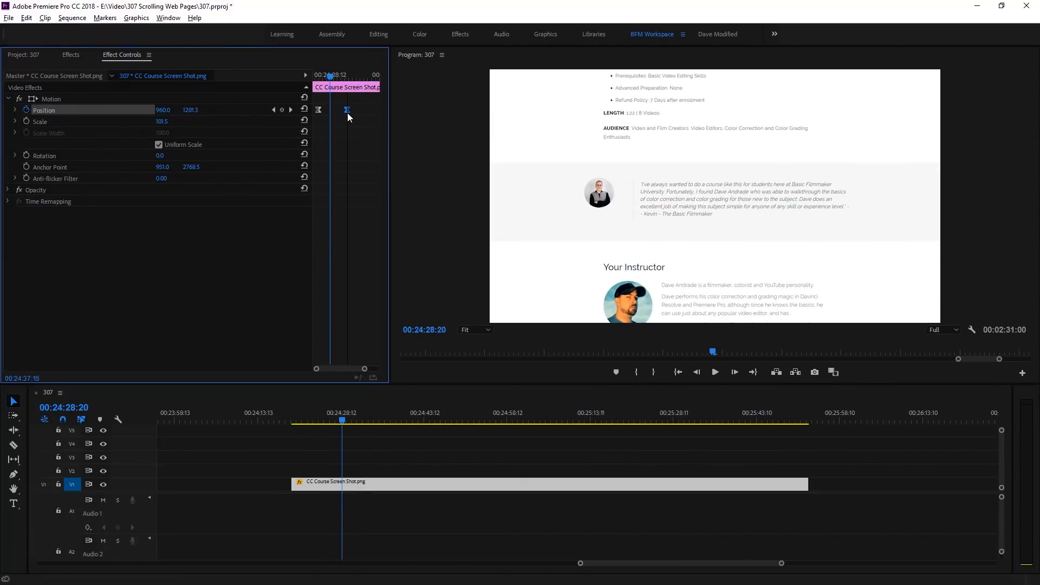
- Play the slowed, eased scroll from near the clip's start through to the bottom of the page
{"action": "left_click_drag", "start_coordinate": [307, 416], "coordinate": [300, 417]}
{"action": "key", "text": "space"}
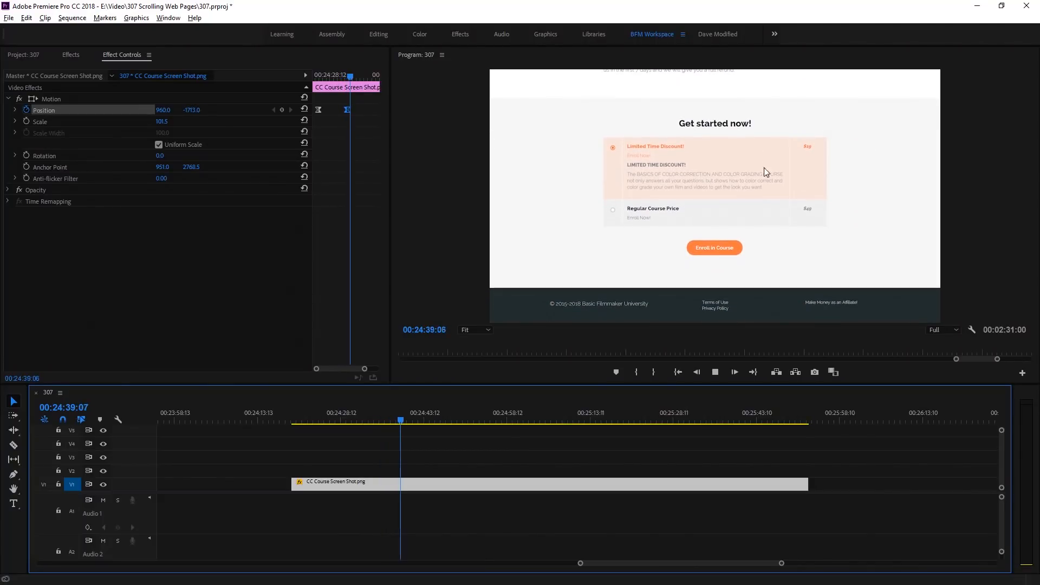
{"action": "key", "text": "space"}
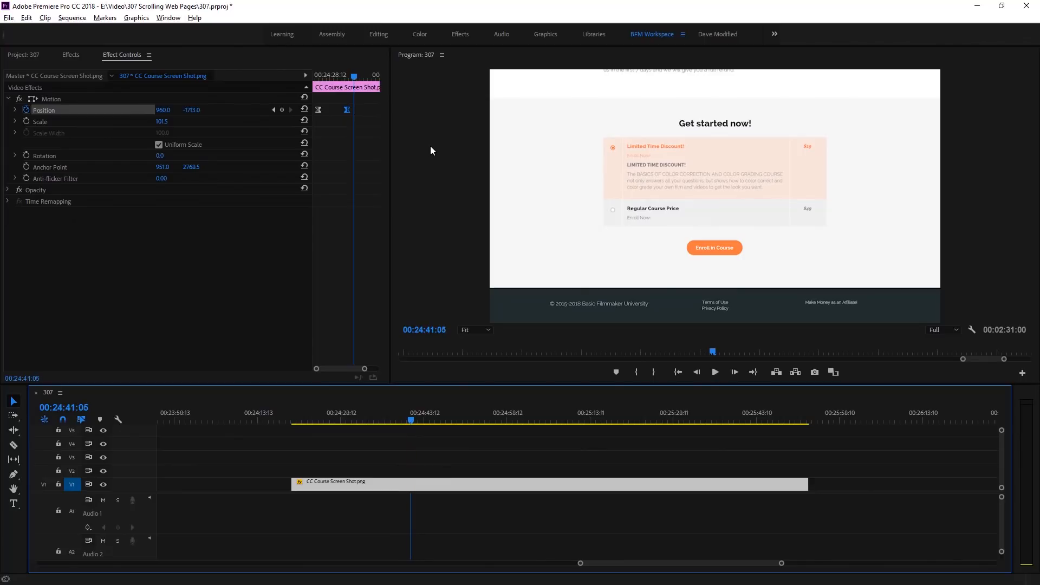
- Delete both Position keyframes, ending with the playhead at 00:24:22:22 and the top of the page in view
{"action": "left_click_drag", "start_coordinate": [363, 105], "coordinate": [317, 122]}
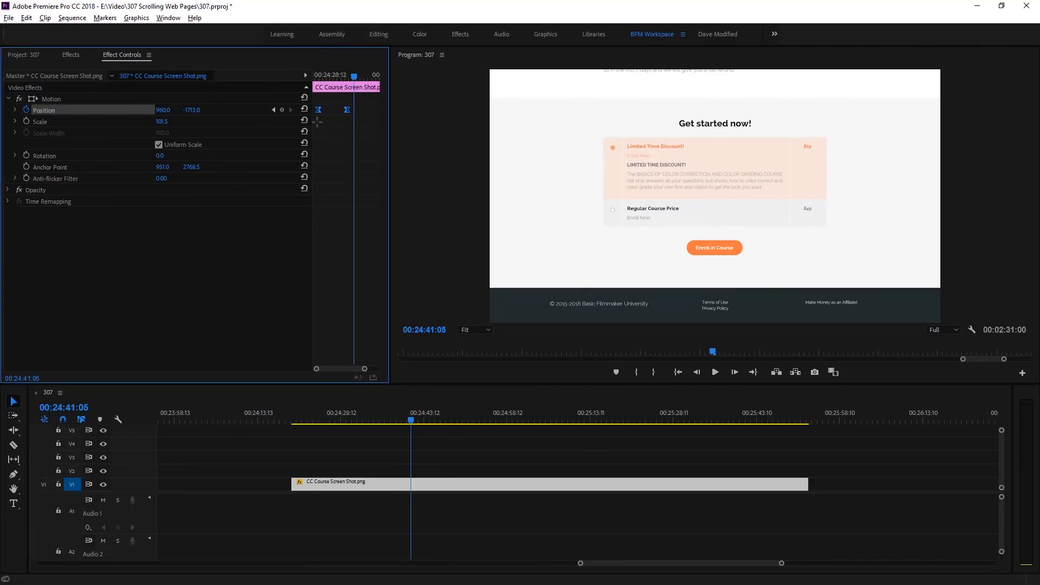
{"action": "left_click", "coordinate": [273, 110]}
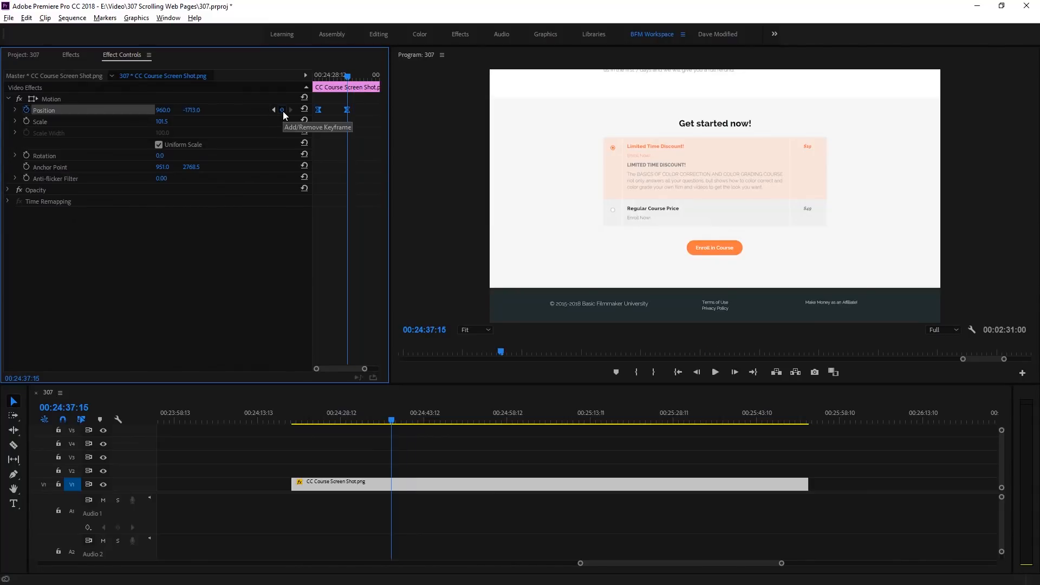
{"action": "left_click", "coordinate": [272, 109]}
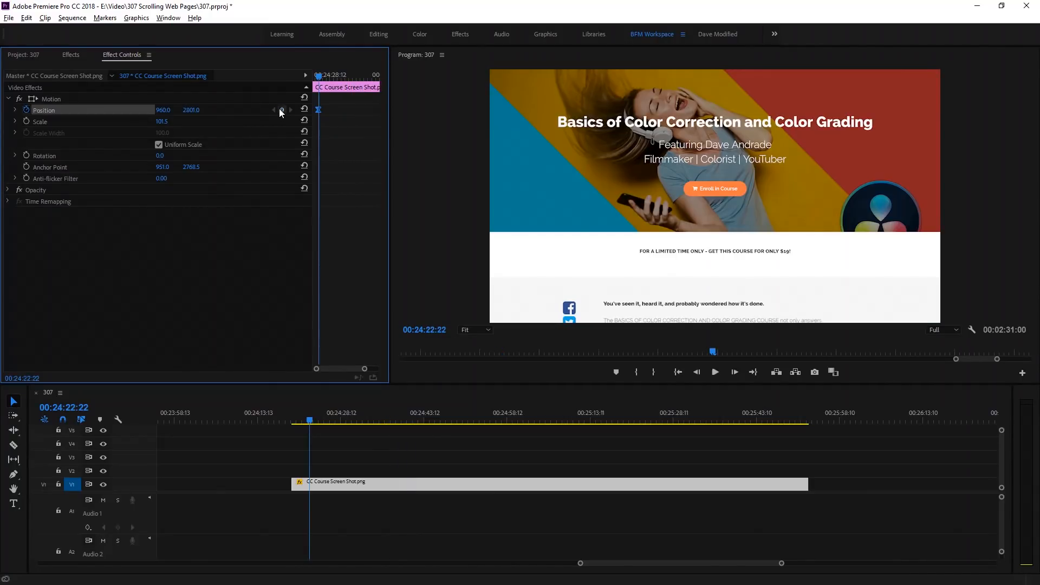
{"action": "left_click", "coordinate": [282, 110]}
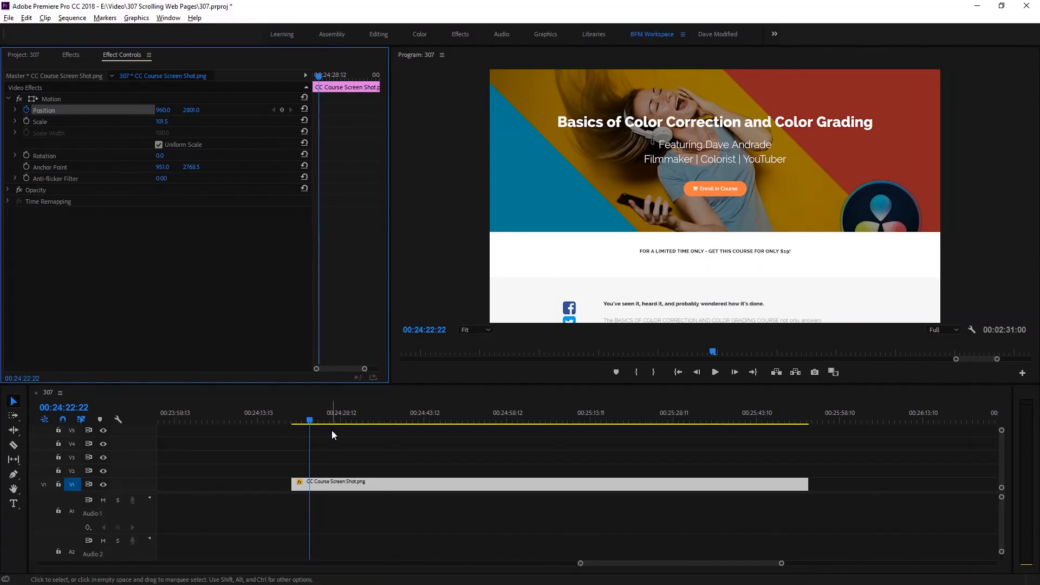
- Add a Position keyframe at 00:24:22:10 with the top of the page in view, and leave the playhead on it
{"action": "left_click_drag", "start_coordinate": [309, 422], "coordinate": [293, 422]}
{"action": "key", "text": "space"}
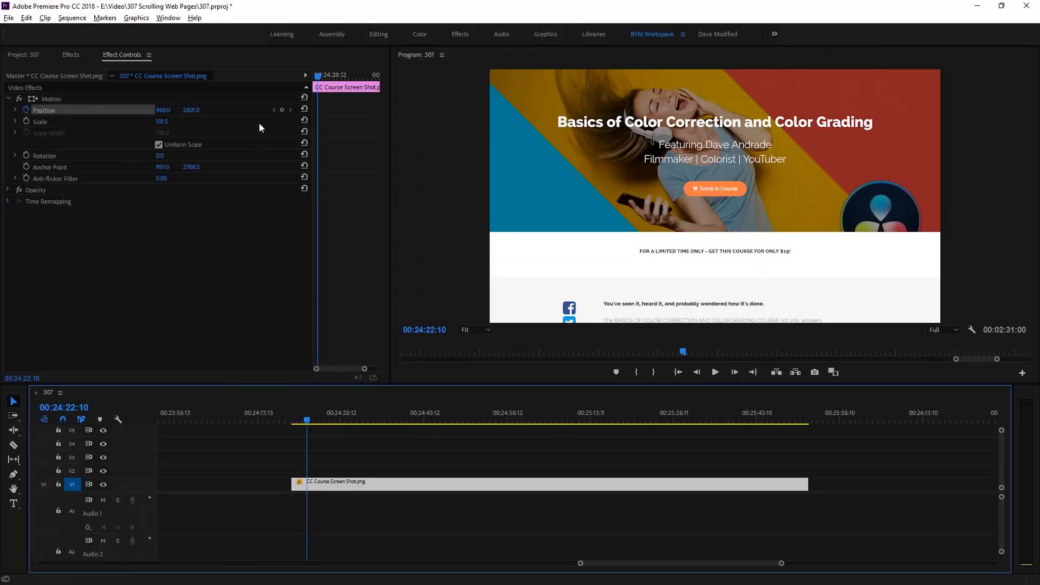
{"action": "left_click", "coordinate": [282, 110]}
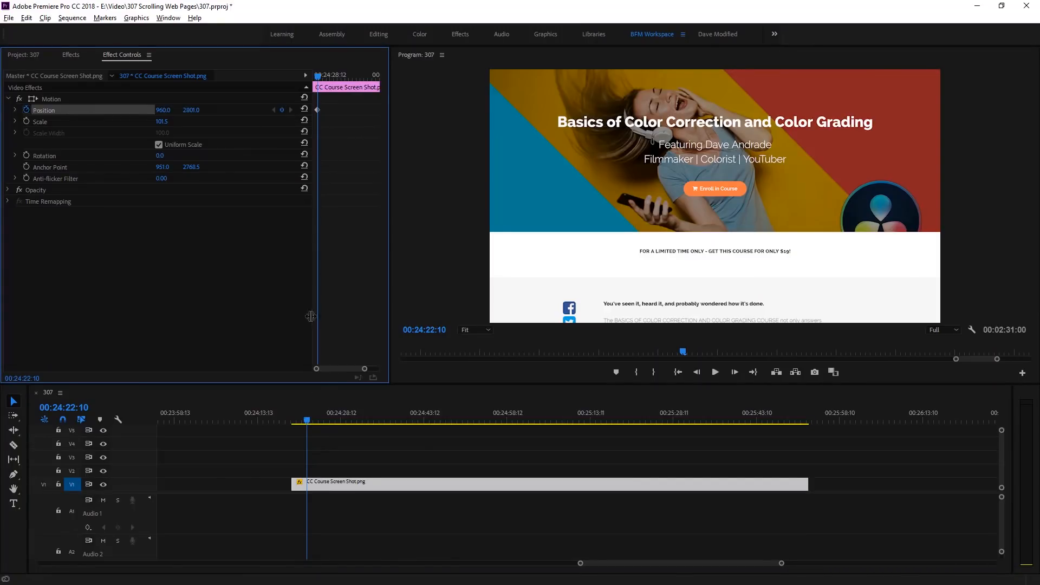
{"action": "left_click", "coordinate": [309, 423]}
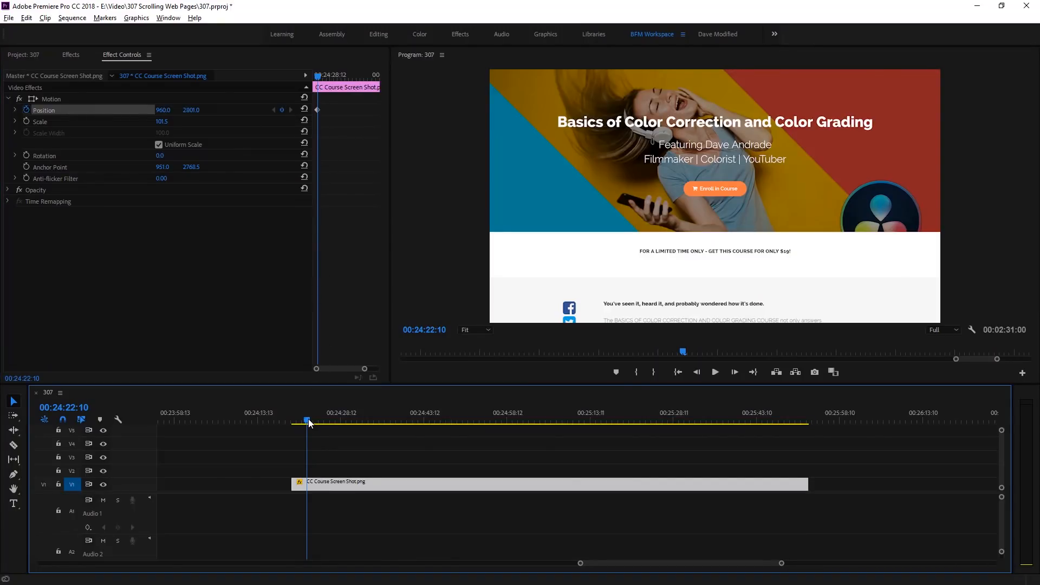
{"action": "mouse_move", "coordinate": [309, 423]}
{"action": "left_mouse_down"}
{"action": "mouse_move", "coordinate": [295, 424]}
{"action": "mouse_move", "coordinate": [307, 424]}
{"action": "left_mouse_up"}
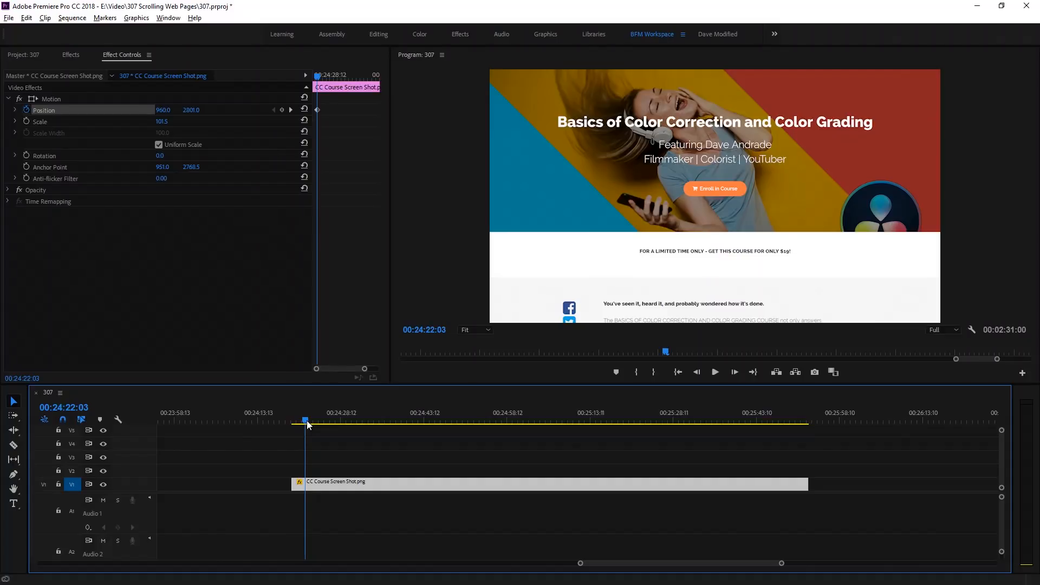
{"action": "left_click", "coordinate": [289, 111]}
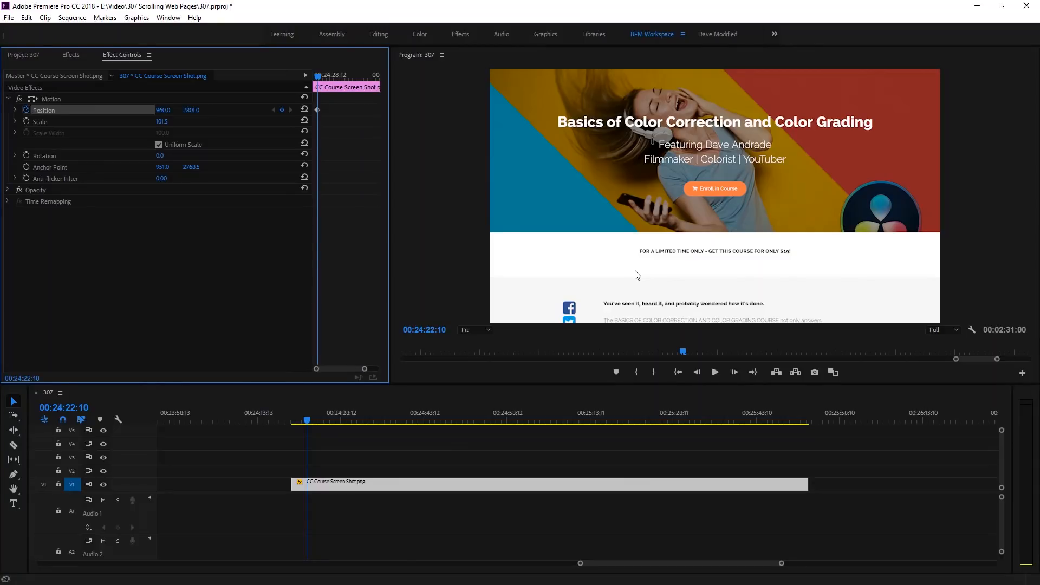
- Advance ten frames to 00:24:22:20, set the clip's vertical position to 720 and play back the quick jump to the instructor section
{"action": "key", "text": "shift+Right"}
{"action": "key", "text": "shift+Right"}
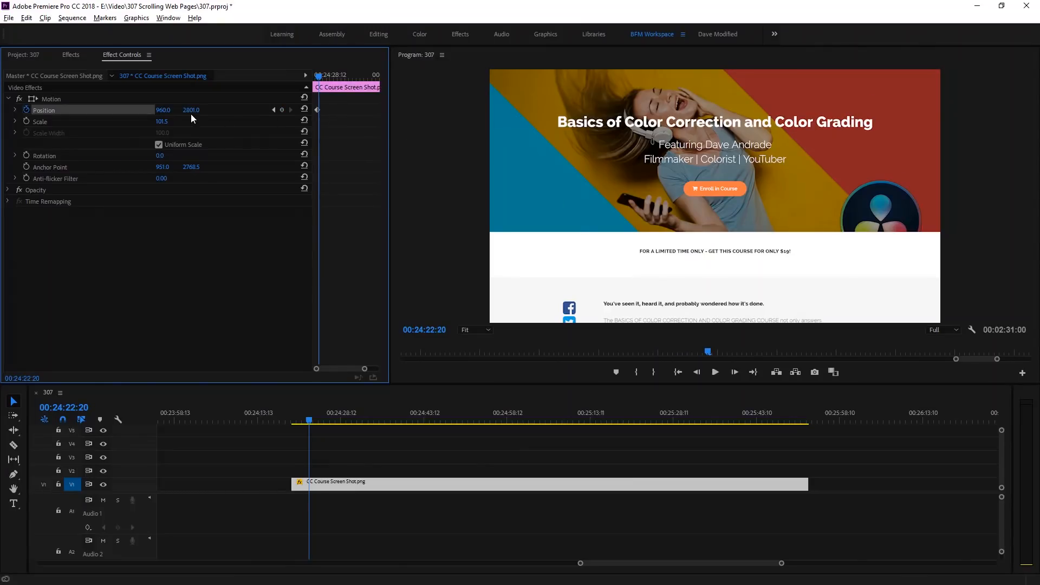
{"action": "left_click_drag", "start_coordinate": [191, 110], "coordinate": [51, 110]}
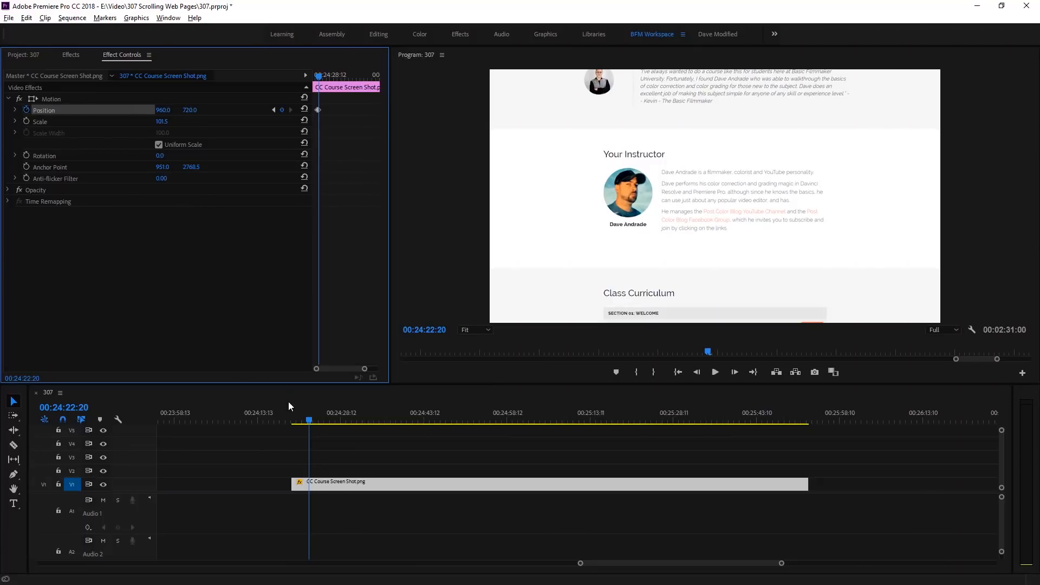
{"action": "left_click", "coordinate": [301, 417]}
{"action": "key", "text": "space"}
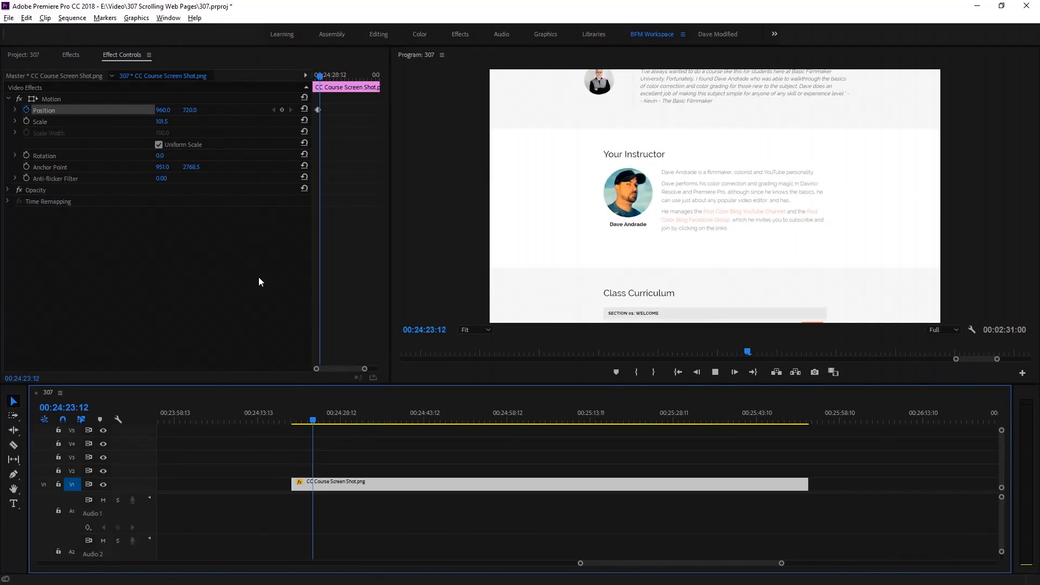
{"action": "key", "text": "space"}
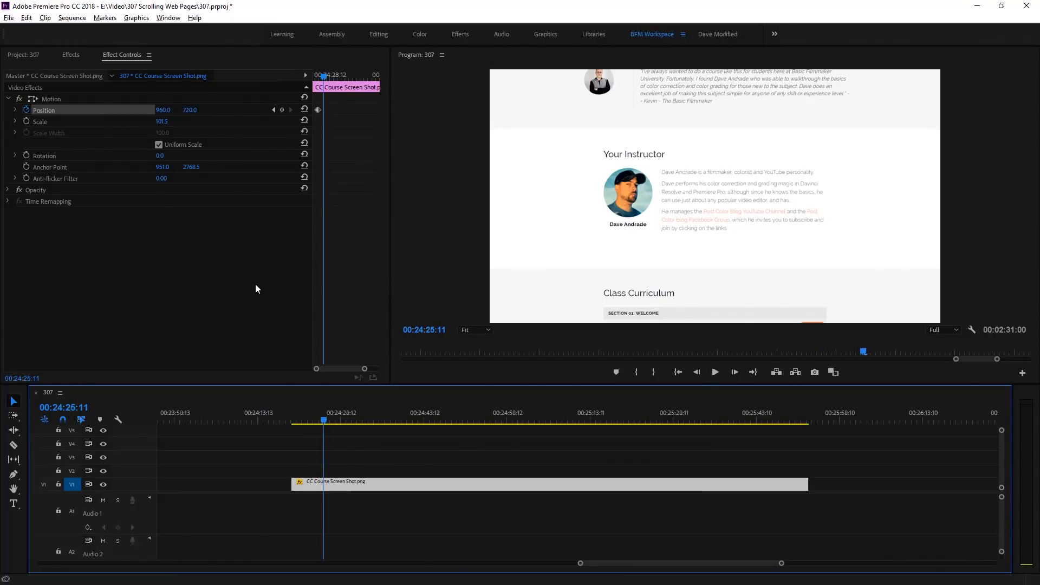
- Play the jump through to 00:24:24:18, add a Position keyframe there and inspect the keyframes in an enlarged effect settings view
{"action": "left_click", "coordinate": [299, 418]}
{"action": "key", "text": "space"}
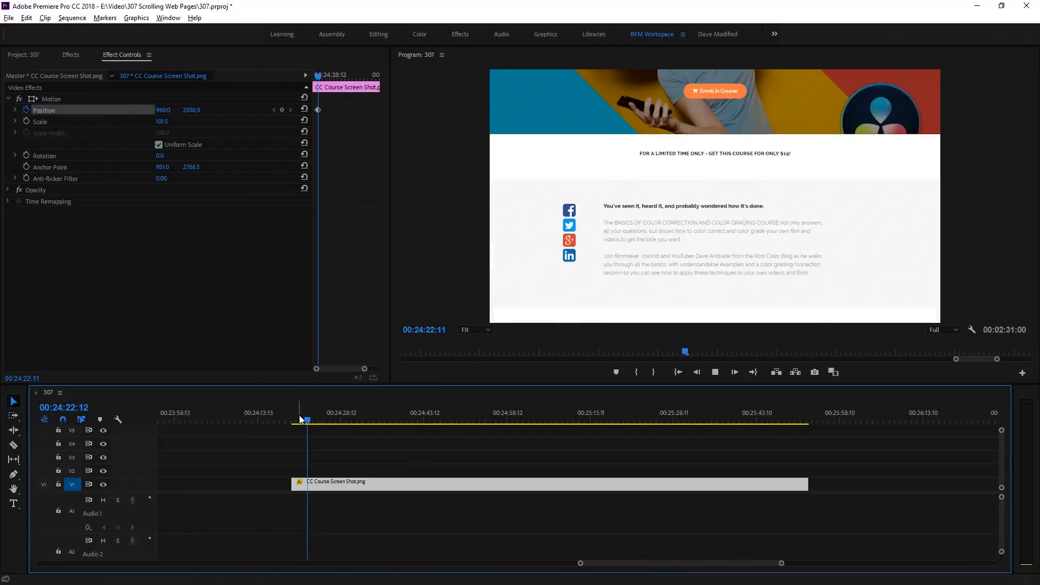
{"action": "key", "text": "space"}
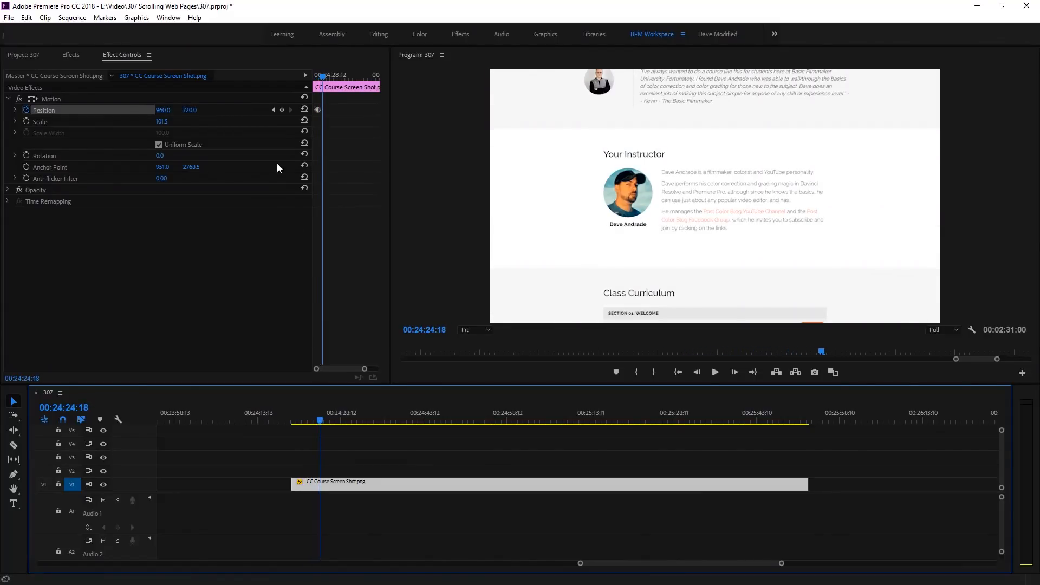
{"action": "left_click", "coordinate": [283, 109]}
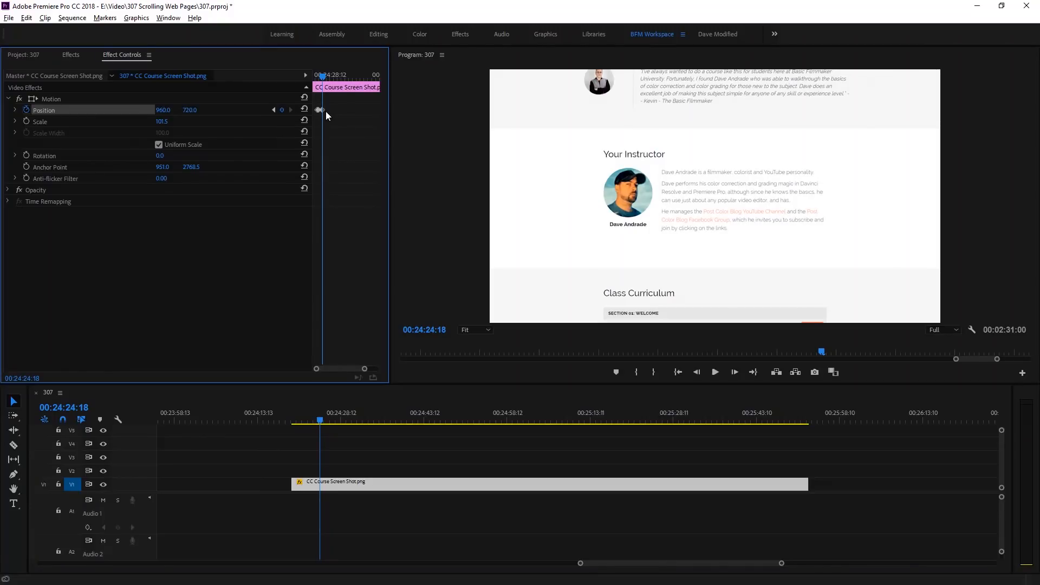
{"action": "key", "text": "grave"}
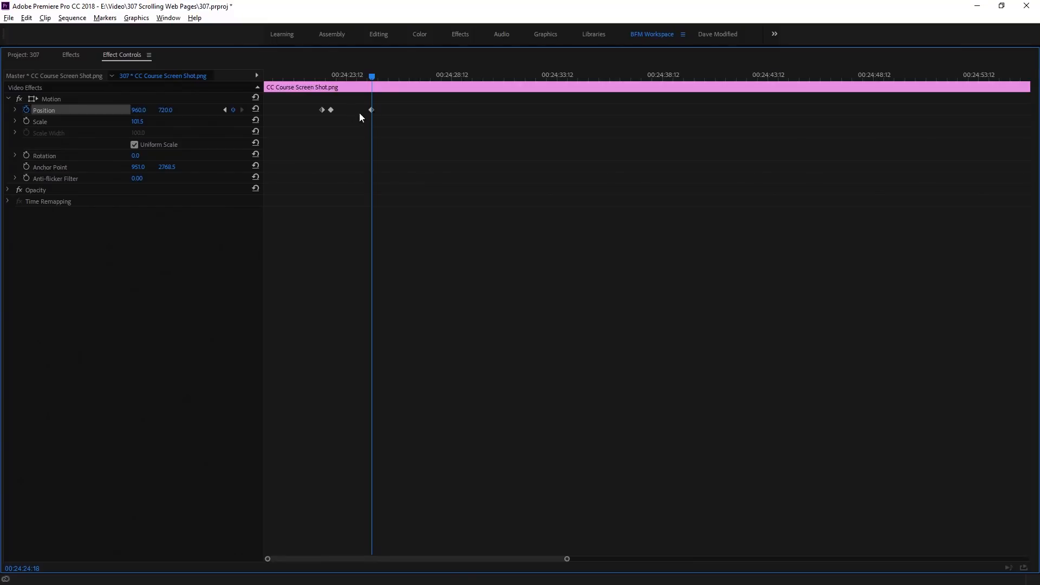
{"action": "key", "text": "grave"}
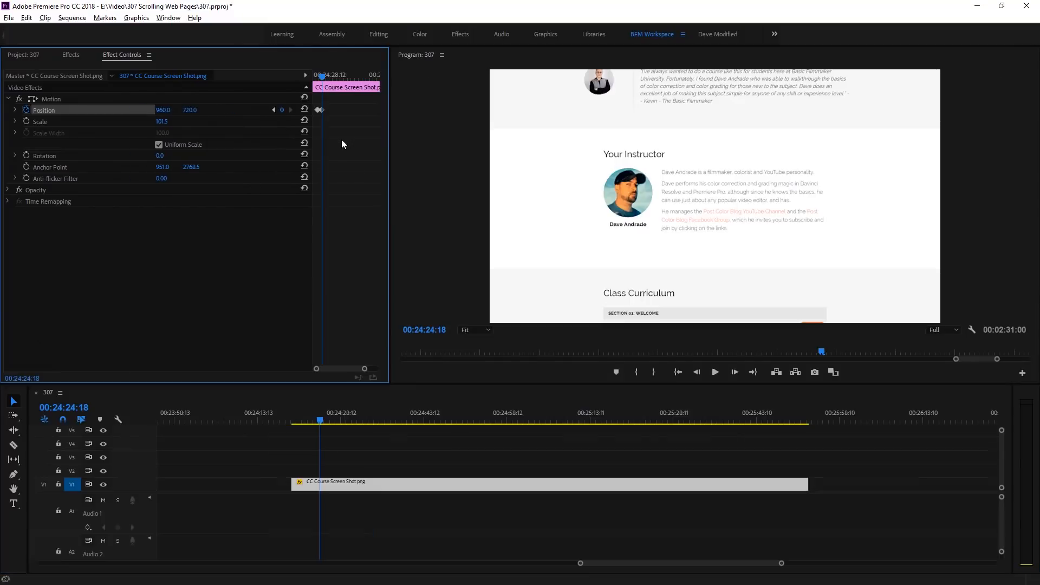
- Enable Scale keyframing at 00:24:24:18, set scale 152.5 and vertical position 816 at 00:24:24:23, and play back the zoom
{"action": "left_click", "coordinate": [26, 121]}
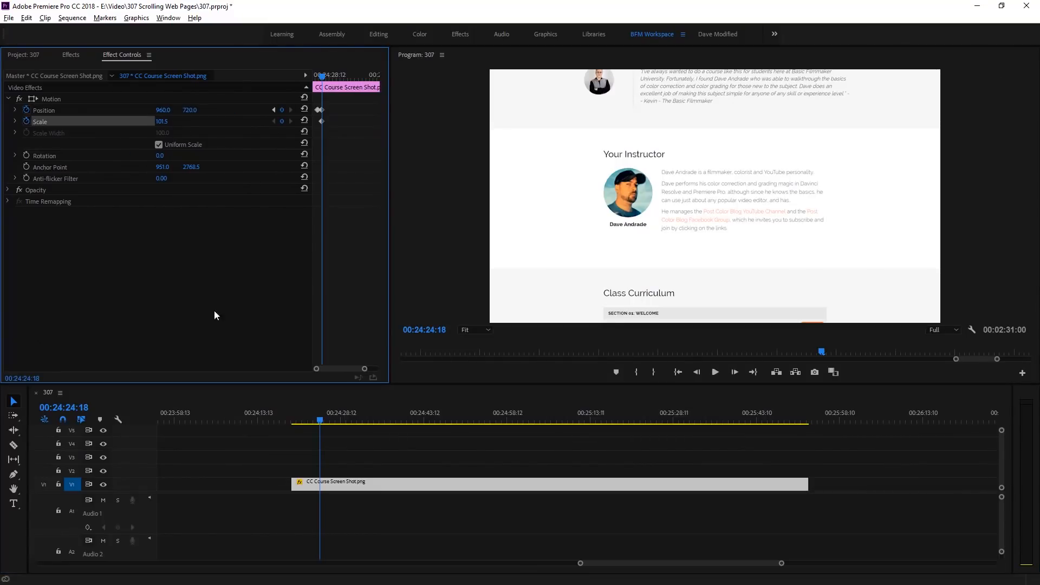
{"action": "key", "text": "shift+Right"}
{"action": "left_click_drag", "start_coordinate": [162, 123], "coordinate": [215, 110]}
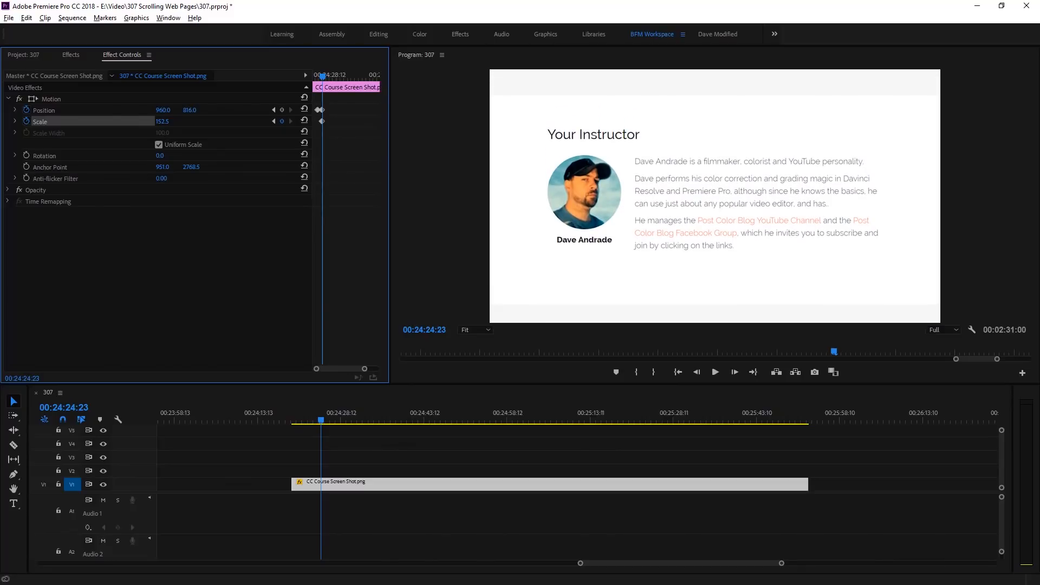
{"action": "left_click_drag", "start_coordinate": [309, 417], "coordinate": [297, 417]}
{"action": "key", "text": "space"}
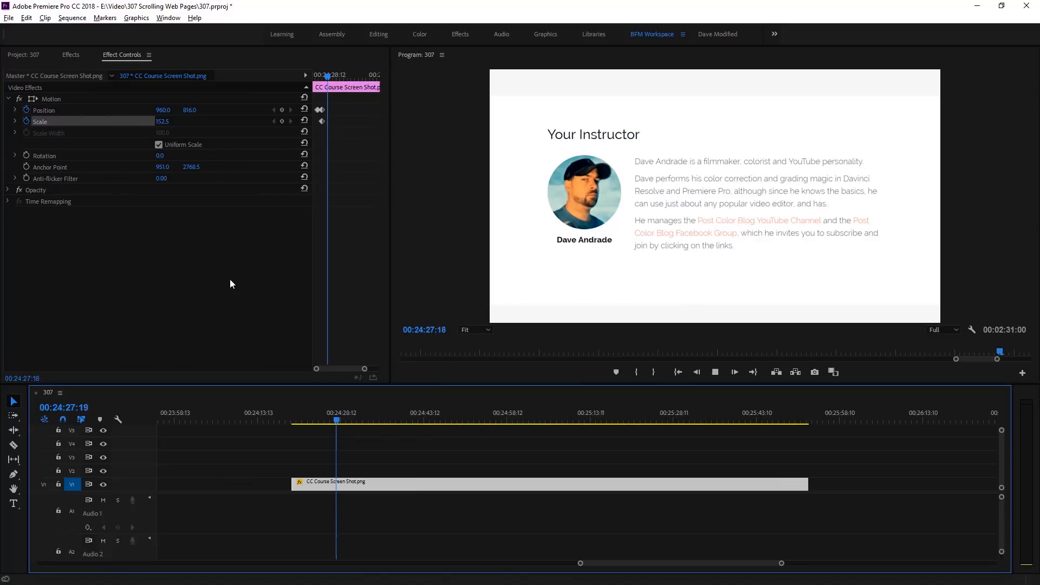
- Stop playback at 00:24:29:17 and copy the Position and Scale keyframes set just before the zoom-in at 00:24:24:18
{"action": "key", "text": "space"}
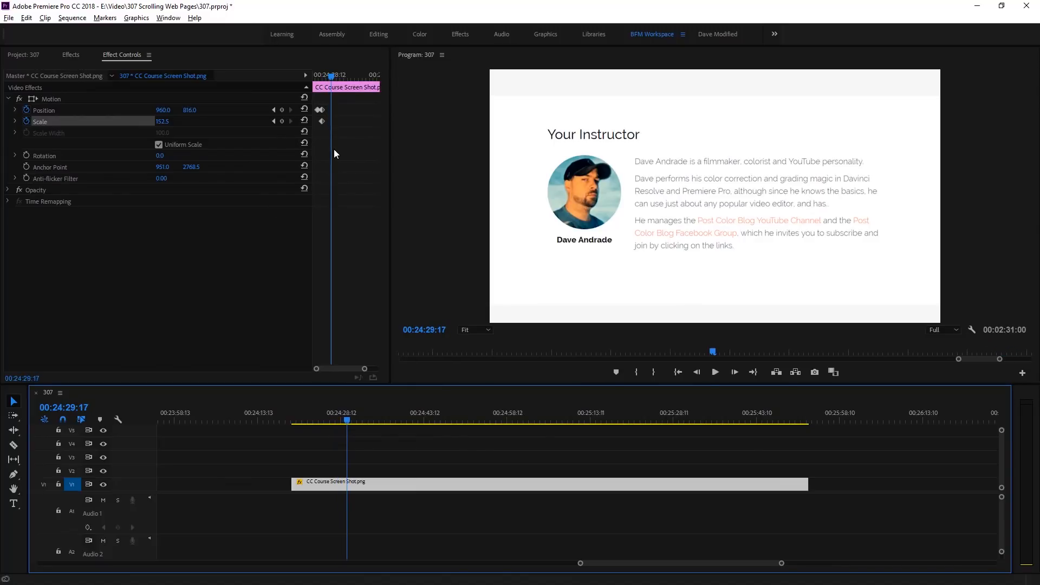
{"action": "key", "text": "grave"}
{"action": "left_click_drag", "start_coordinate": [367, 103], "coordinate": [373, 132]}
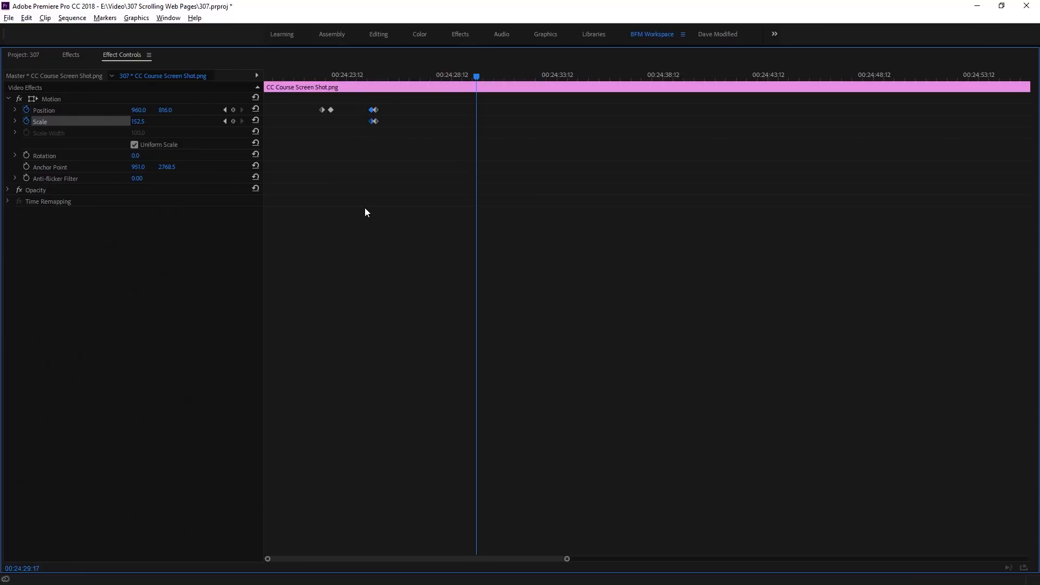
{"action": "key", "text": "ctrl+v"}
{"action": "key", "text": "ctrl+z"}
- Add Position and Scale keyframes at 00:24:29:17 and paste the copied pre-zoom keyframes at 00:24:29:22 to zoom back out
{"action": "left_click", "coordinate": [233, 110]}
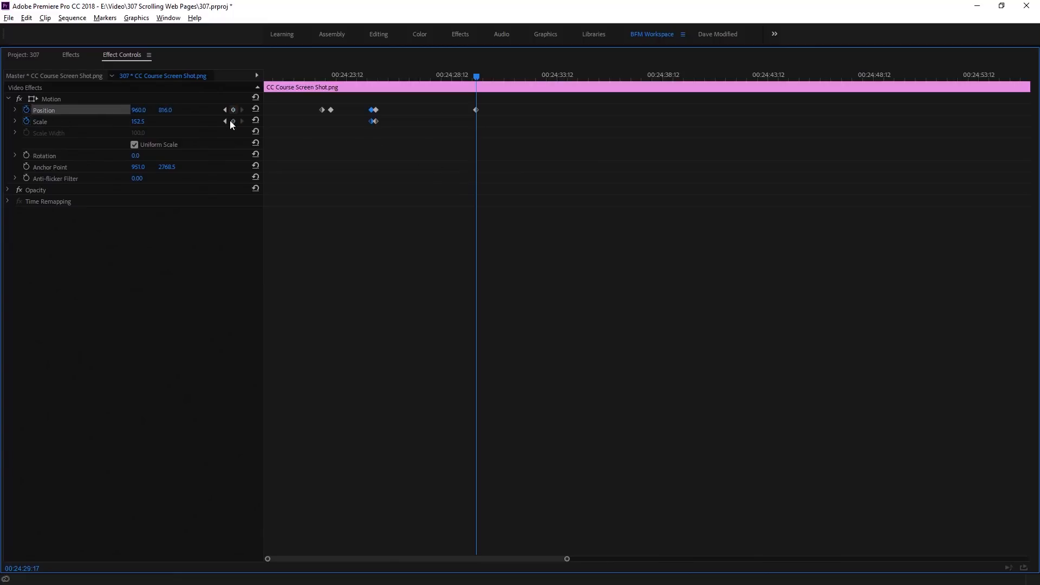
{"action": "left_click", "coordinate": [232, 121]}
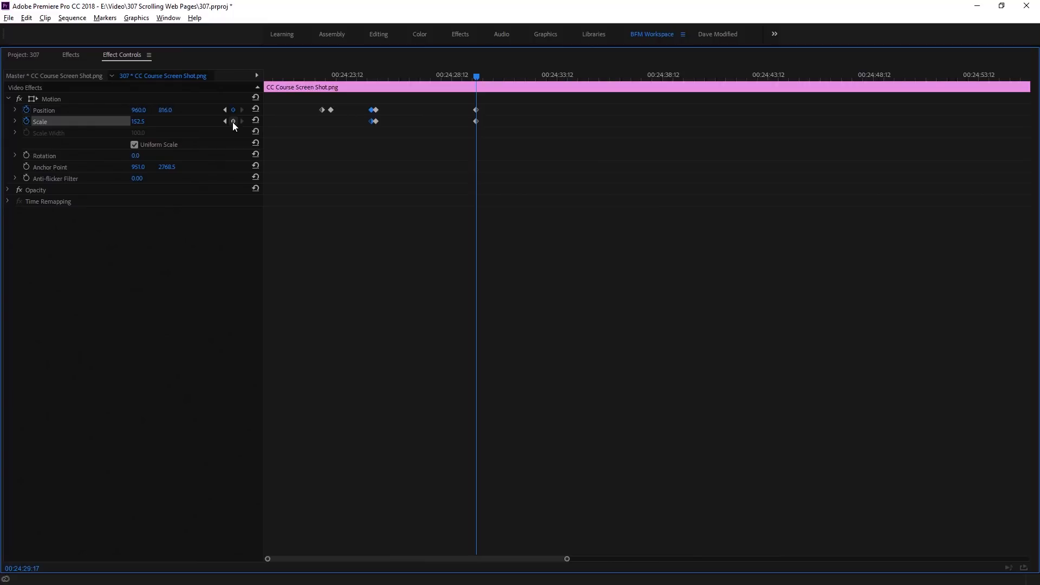
{"action": "key", "text": "grave"}
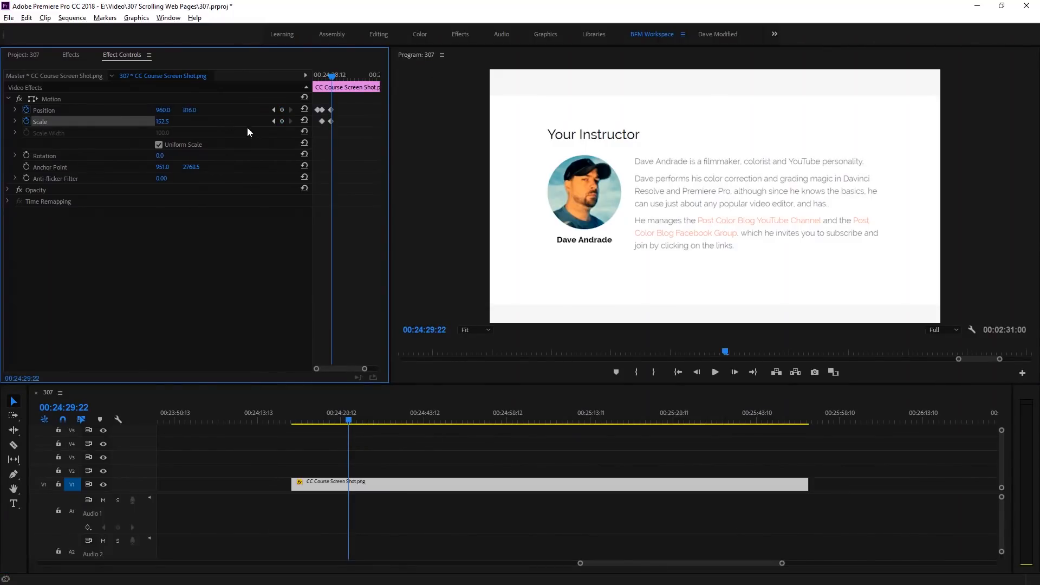
{"action": "key", "text": "ctrl+v"}
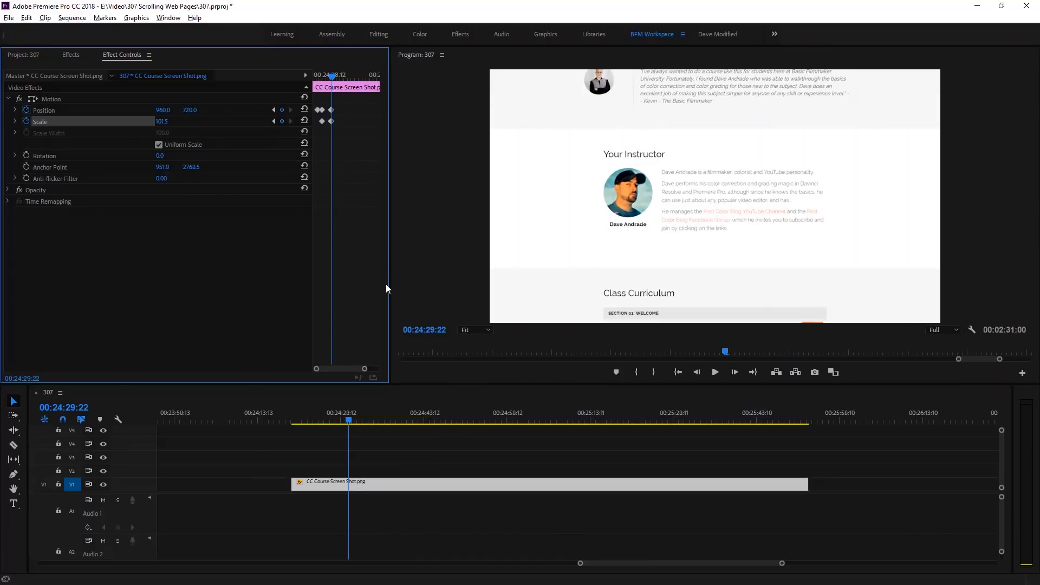
- Play back the zoom in and out from about 00:24:22:05 and add a Position keyframe at 00:24:32:09
{"action": "left_click_drag", "start_coordinate": [346, 414], "coordinate": [306, 424]}
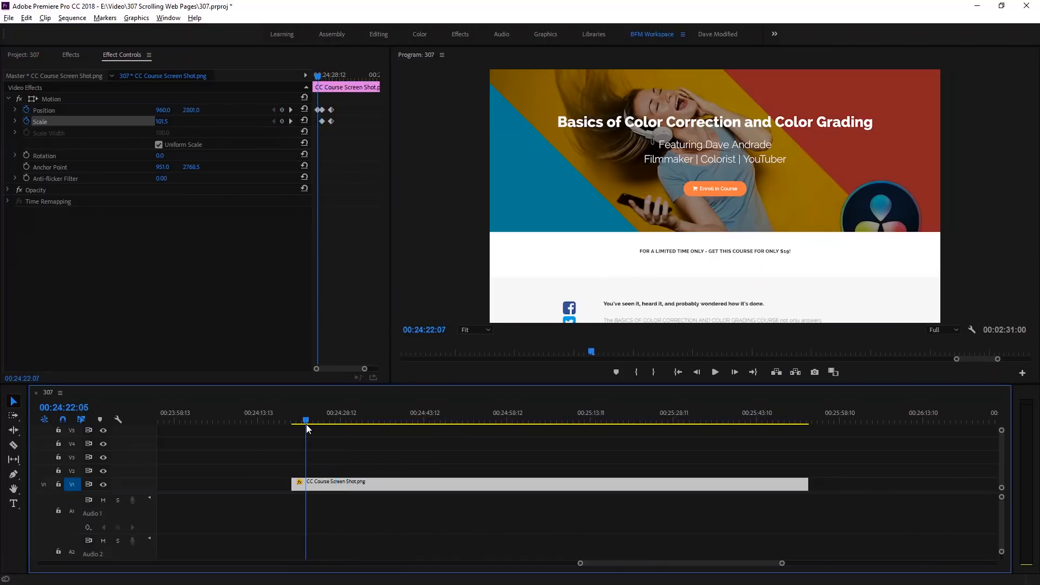
{"action": "key", "text": "space"}
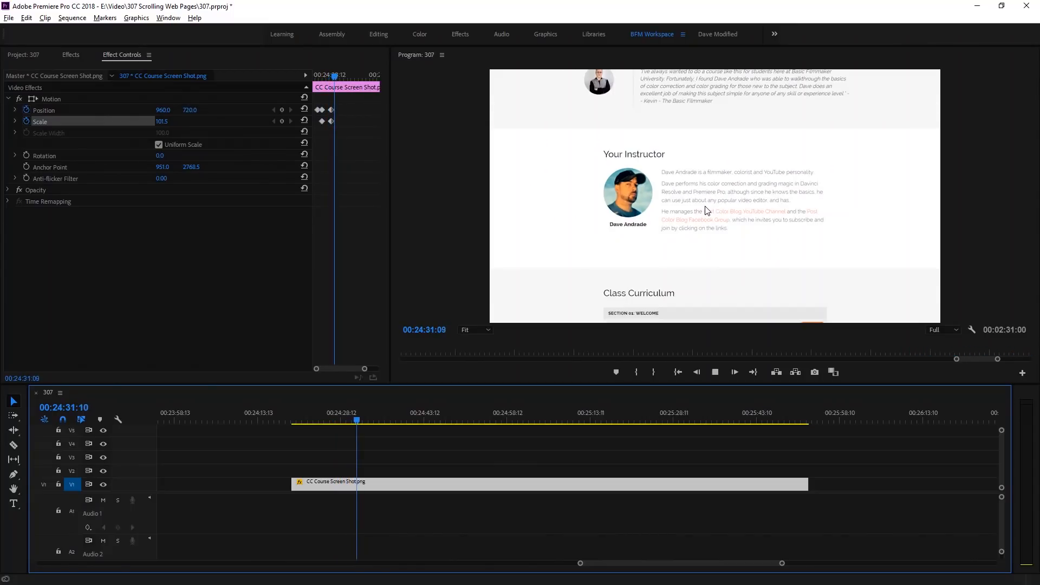
{"action": "key", "text": "space"}
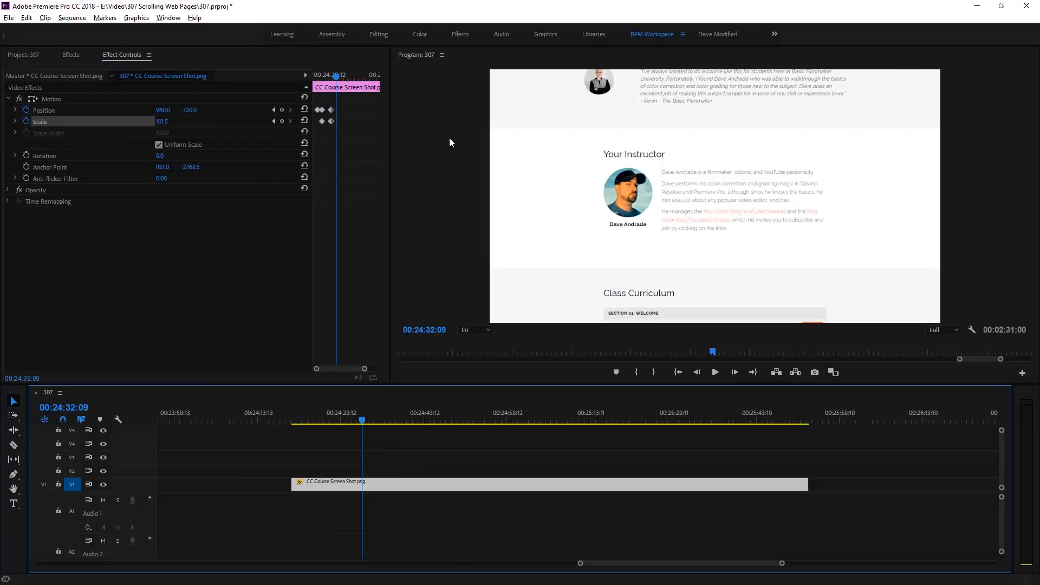
{"action": "left_click", "coordinate": [281, 110]}
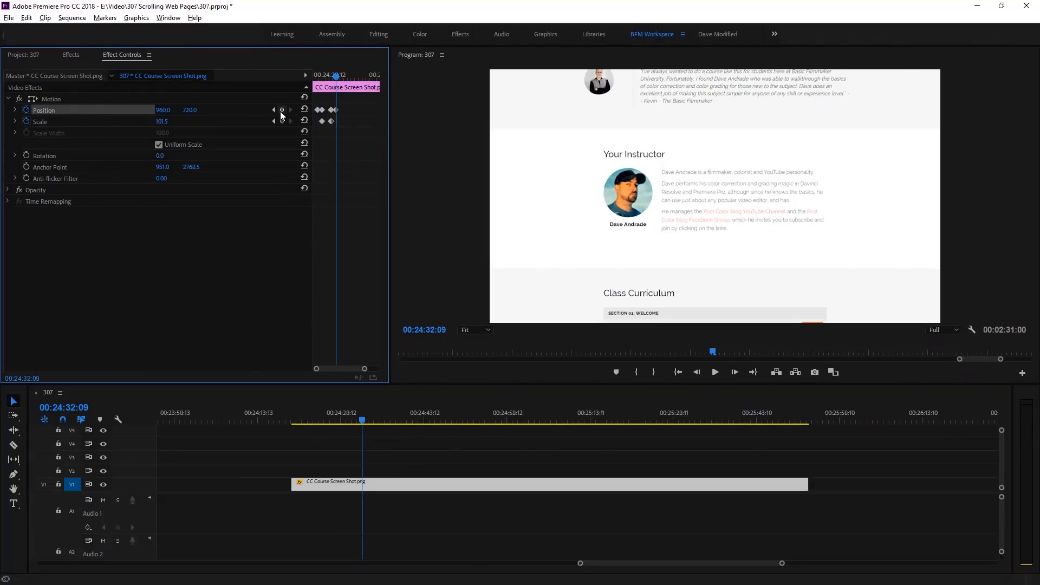
- Return to the Position keyframe at 00:24:32:09 and set its vertical position to -116 to show the Class Curriculum section
{"action": "left_click", "coordinate": [364, 423]}
{"action": "left_click_drag", "start_coordinate": [363, 423], "coordinate": [370, 422]}
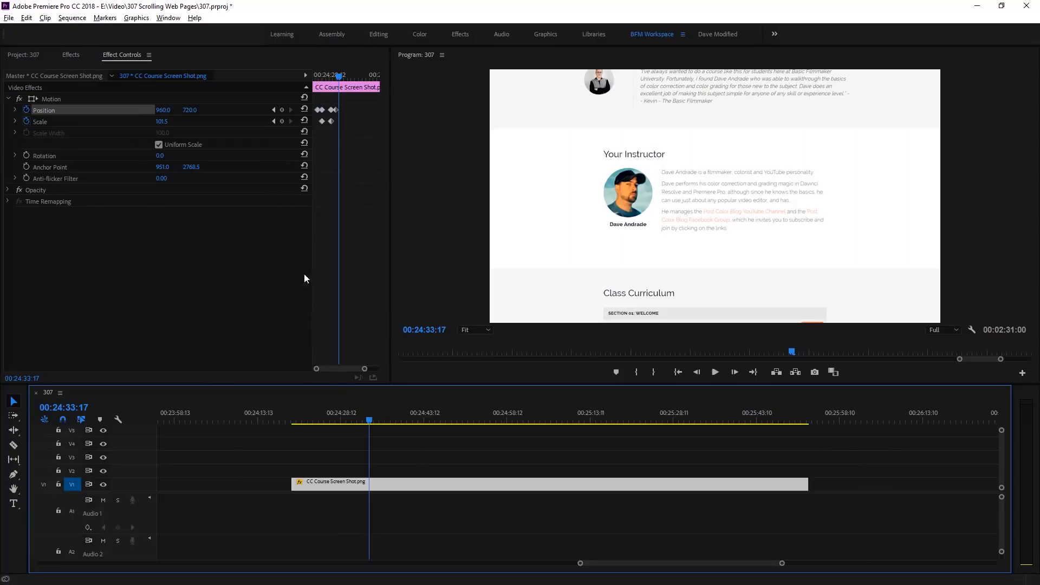
{"action": "left_click", "coordinate": [274, 109]}
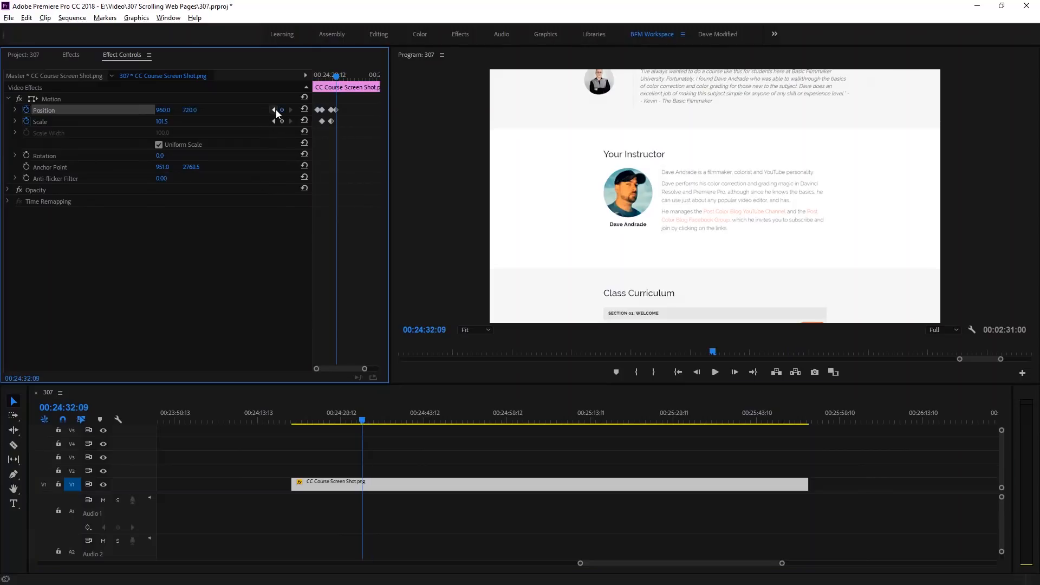
{"action": "left_click", "coordinate": [274, 110]}
{"action": "left_click", "coordinate": [291, 110]}
{"action": "left_click_drag", "start_coordinate": [190, 110], "coordinate": [357, 110]}
- Play past the curriculum hold, add a Position keyframe, and set the vertical position to -1718 at 00:24:38:07 for the Get started section
{"action": "key", "text": "space"}
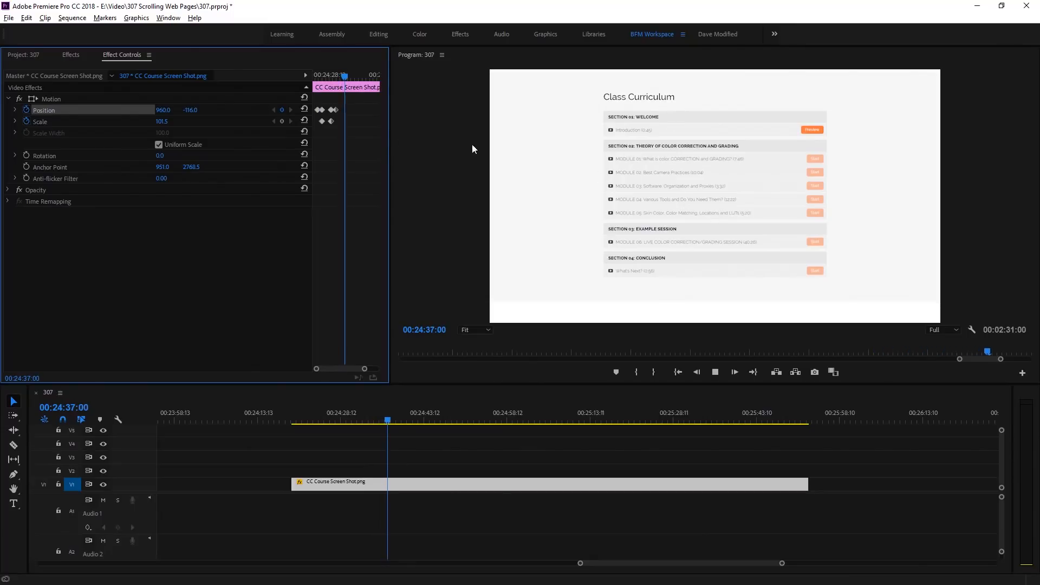
{"action": "key", "text": "space"}
{"action": "left_click", "coordinate": [282, 110]}
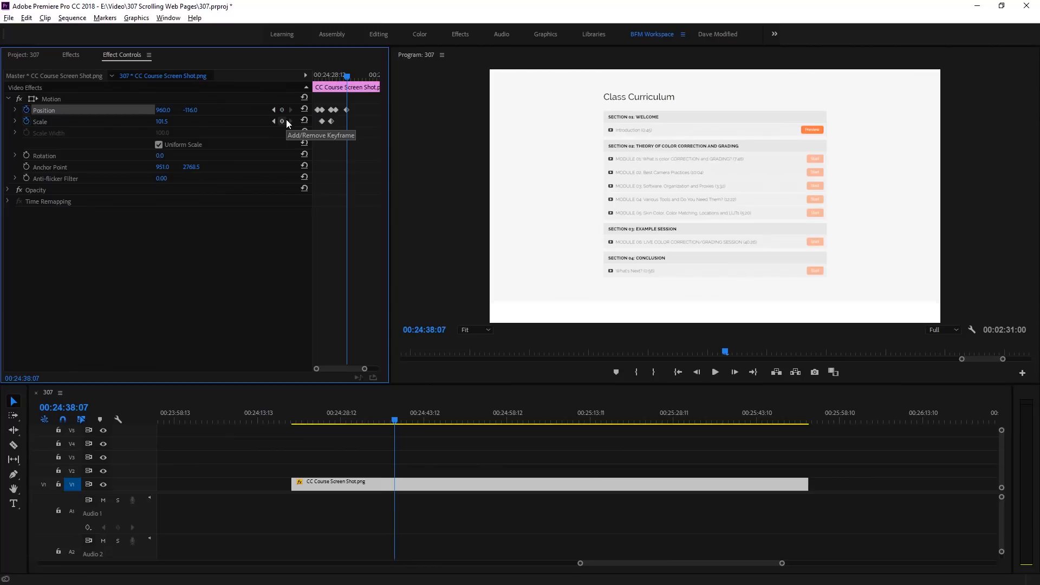
{"action": "left_click_drag", "start_coordinate": [191, 110], "coordinate": [13, 111]}
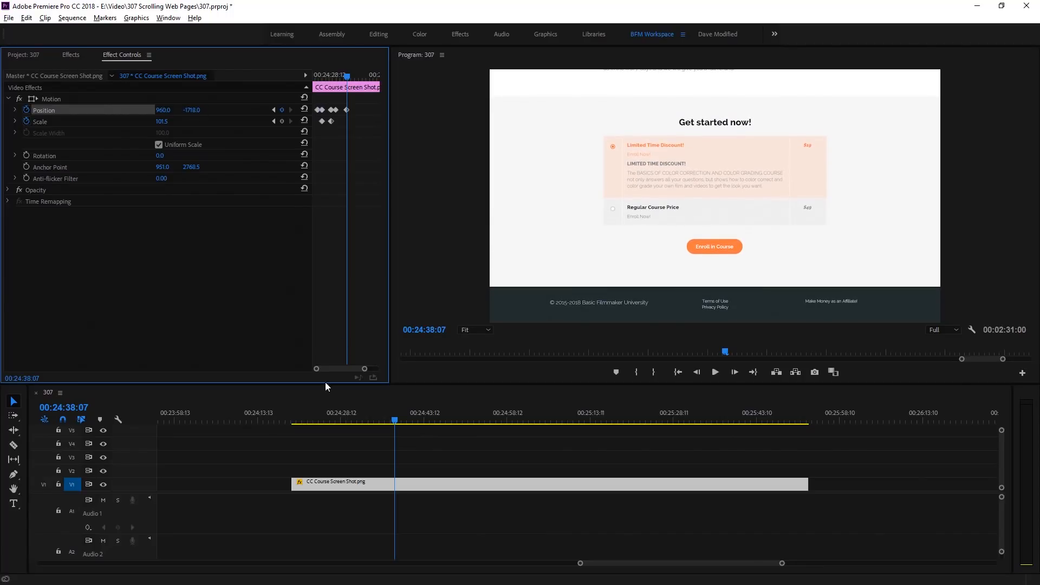
- Play the animation from the start of the screenshot clip to check how it moves from the instructor section to the curriculum
{"action": "left_click", "coordinate": [294, 415]}
{"action": "key", "text": "space"}
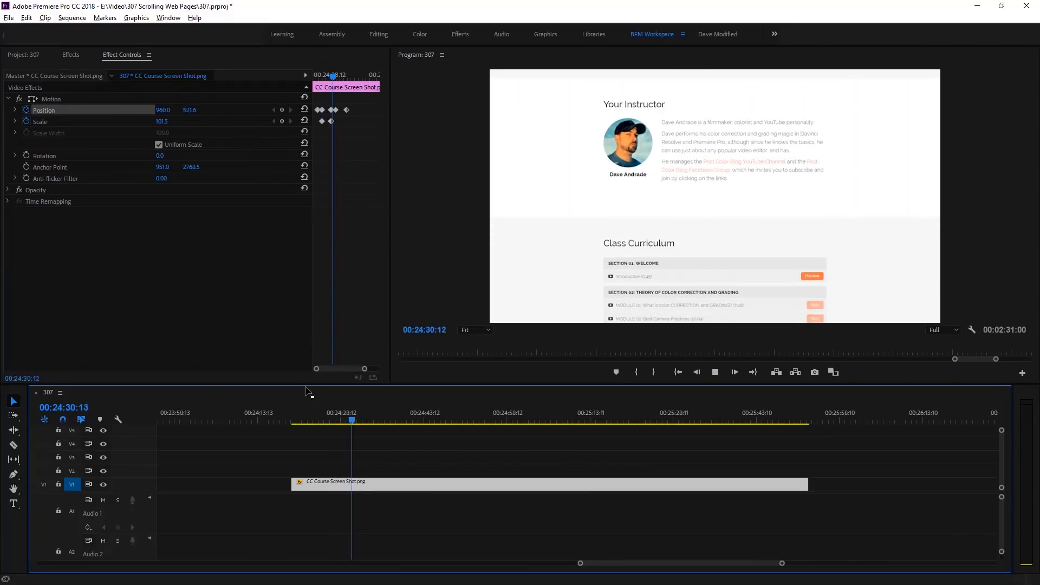
{"action": "key", "text": "space"}
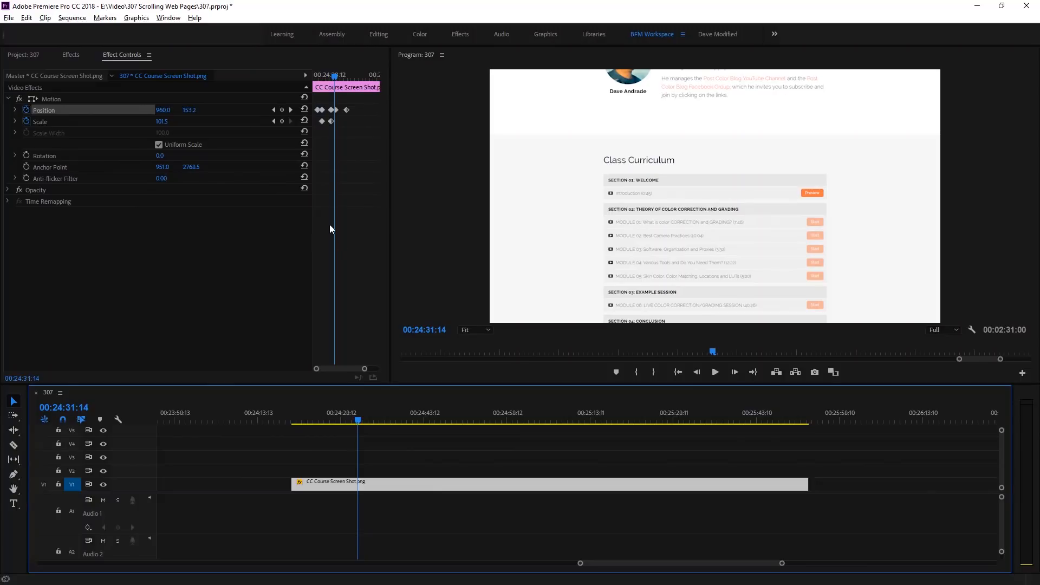
- Copy the Position keyframe at 00:24:29:22 and paste it at 00:24:31:00 to hold the instructor section before the scroll
{"action": "left_click", "coordinate": [274, 110]}
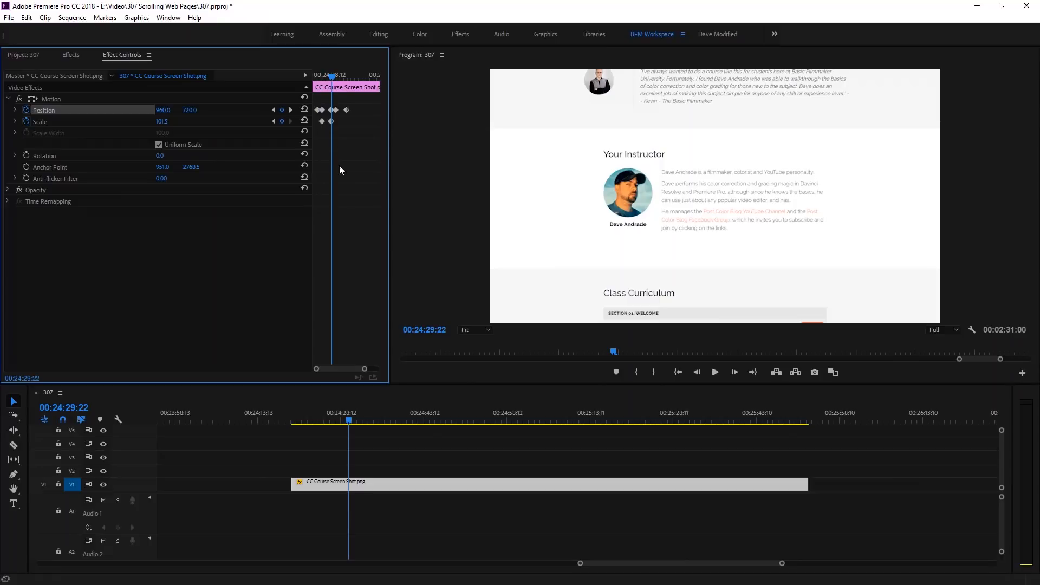
{"action": "key", "text": "grave"}
{"action": "left_click_drag", "start_coordinate": [488, 107], "coordinate": [482, 128]}
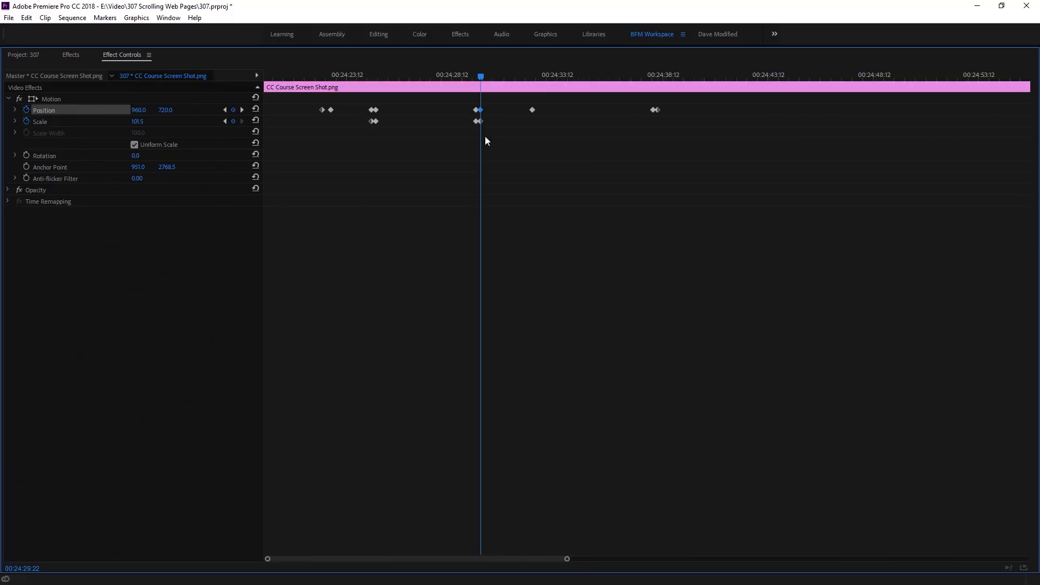
{"action": "left_click_drag", "start_coordinate": [482, 76], "coordinate": [476, 80]}
{"action": "key", "text": "grave"}
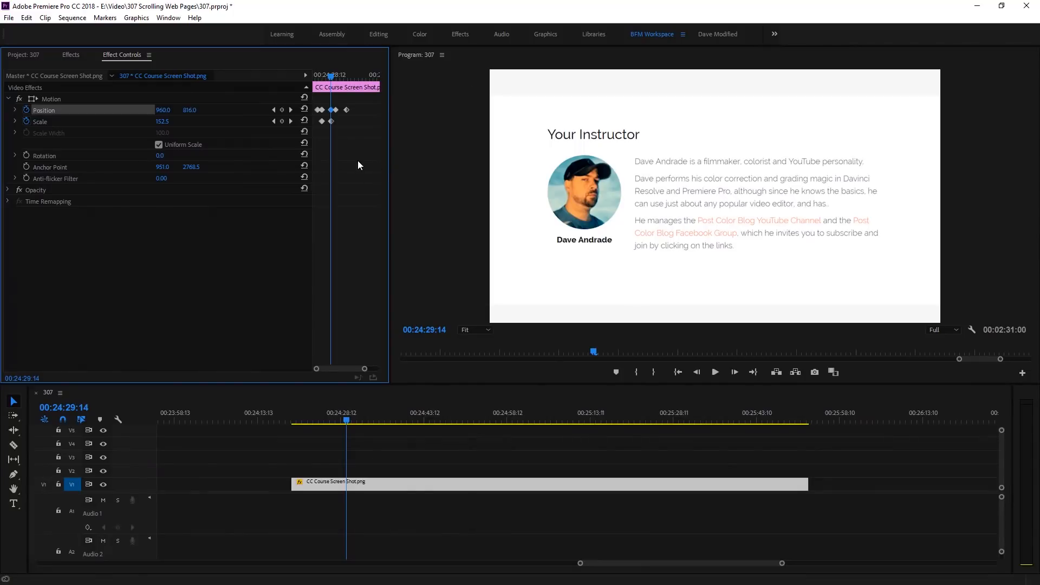
{"action": "left_click_drag", "start_coordinate": [333, 77], "coordinate": [327, 79]}
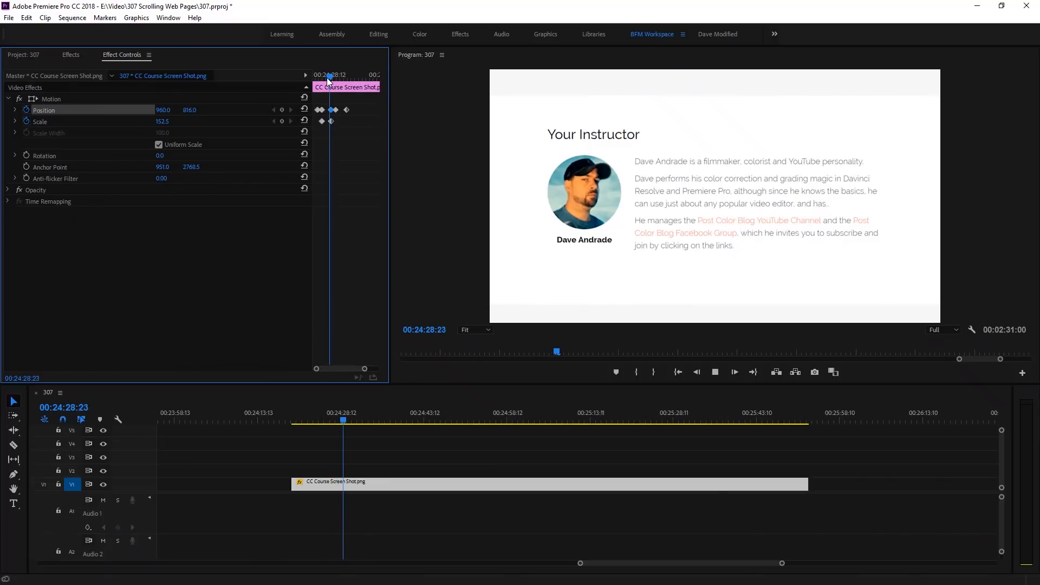
{"action": "key", "text": "space"}
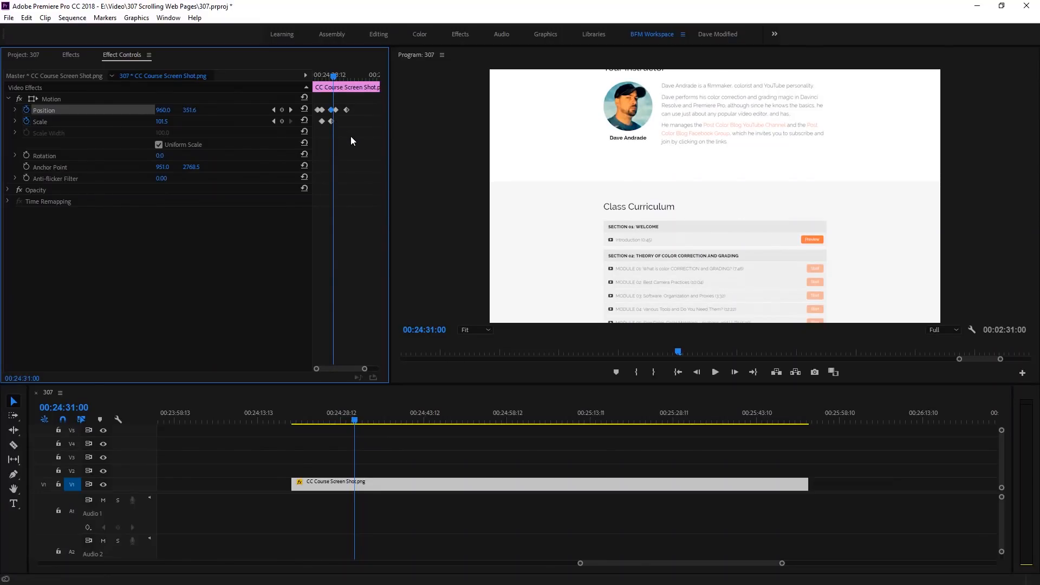
{"action": "key", "text": "ctrl+v"}
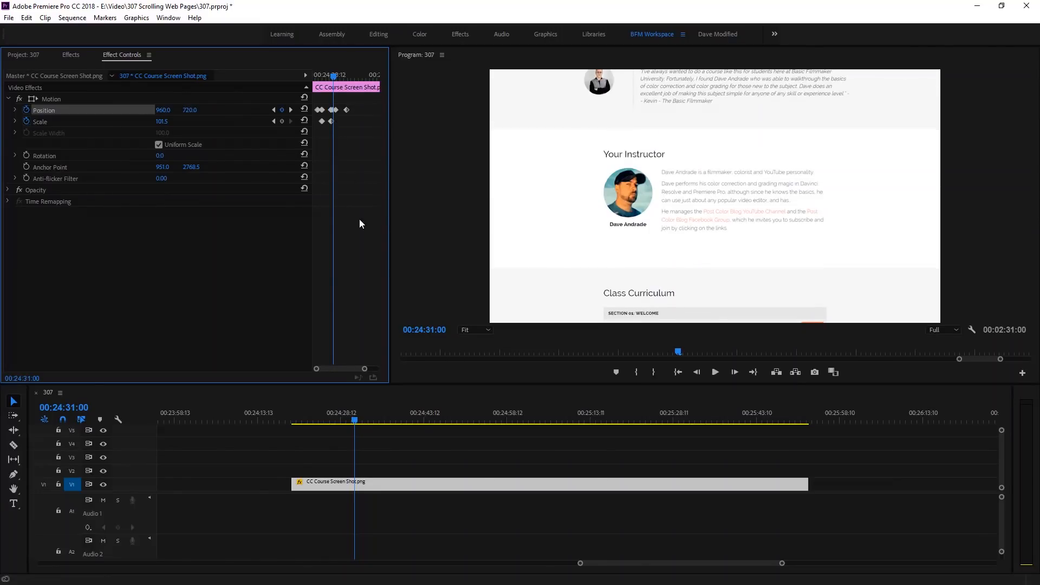
- Play back the section from the zoom-out through the curriculum scroll to the jump to the page's end
{"action": "left_click_drag", "start_coordinate": [356, 415], "coordinate": [348, 419]}
{"action": "key", "text": "space"}
{"action": "key", "text": "space"}
{"action": "left_click", "coordinate": [344, 415]}
{"action": "key", "text": "space"}
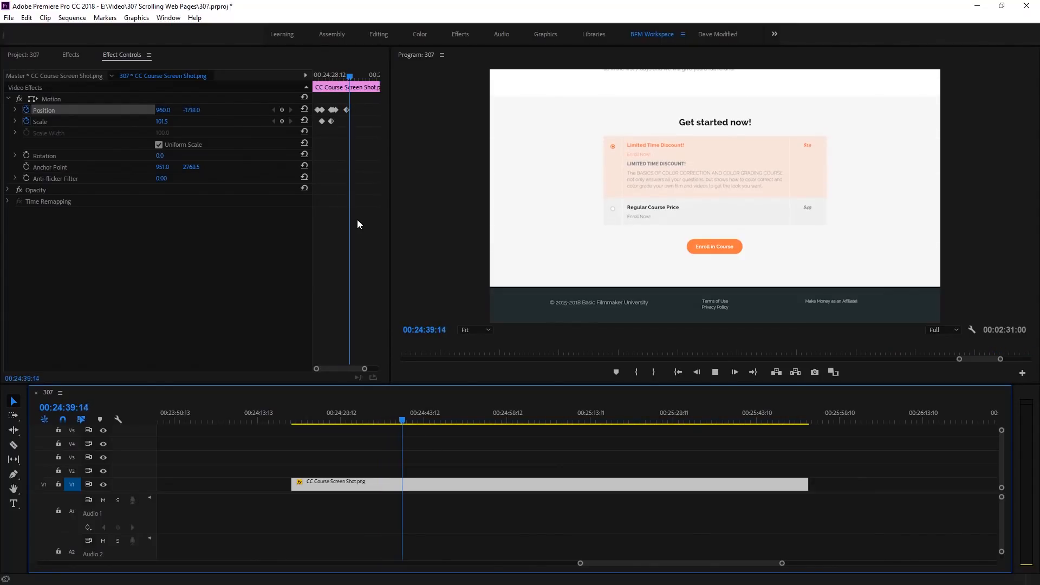
{"action": "key", "text": "space"}
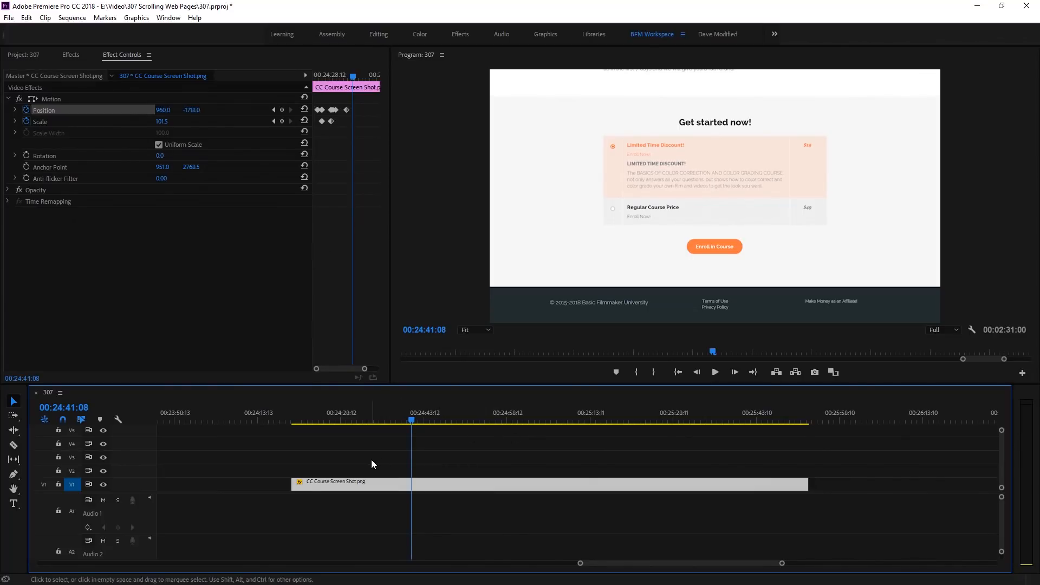
- Move the Scrolling Using Mouse and Capture.mp4 clip onto V2, aligned with the start of the screenshot clip
{"action": "scroll", "coordinate": [370, 459], "scroll_direction": "down", "scroll_amount": 6}
{"action": "left_click", "coordinate": [219, 420]}
{"action": "scroll", "coordinate": [221, 432], "scroll_direction": "down", "scroll_amount": 3}
{"action": "left_click", "coordinate": [484, 418]}
{"action": "left_click_drag", "start_coordinate": [489, 484], "coordinate": [619, 471]}
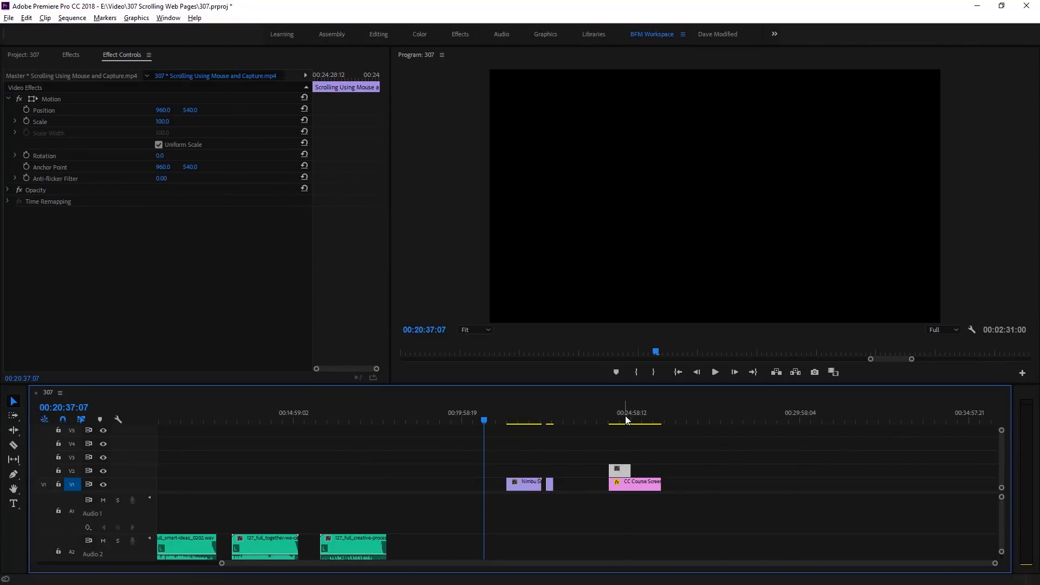
{"action": "left_click", "coordinate": [610, 417]}
{"action": "scroll", "coordinate": [652, 437], "scroll_direction": "up", "scroll_amount": 5}
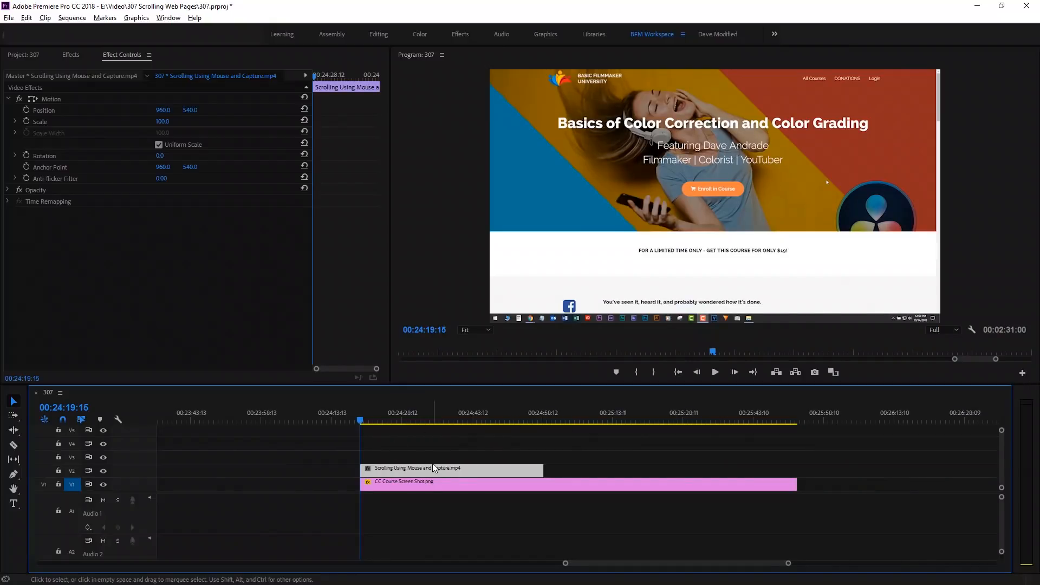
- Move the capture clip aside onto V3 ahead of the screenshot clip, and delete all the screenshot's Position and Scale keyframes
{"action": "left_click_drag", "start_coordinate": [424, 471], "coordinate": [313, 423]}
{"action": "left_click", "coordinate": [378, 415]}
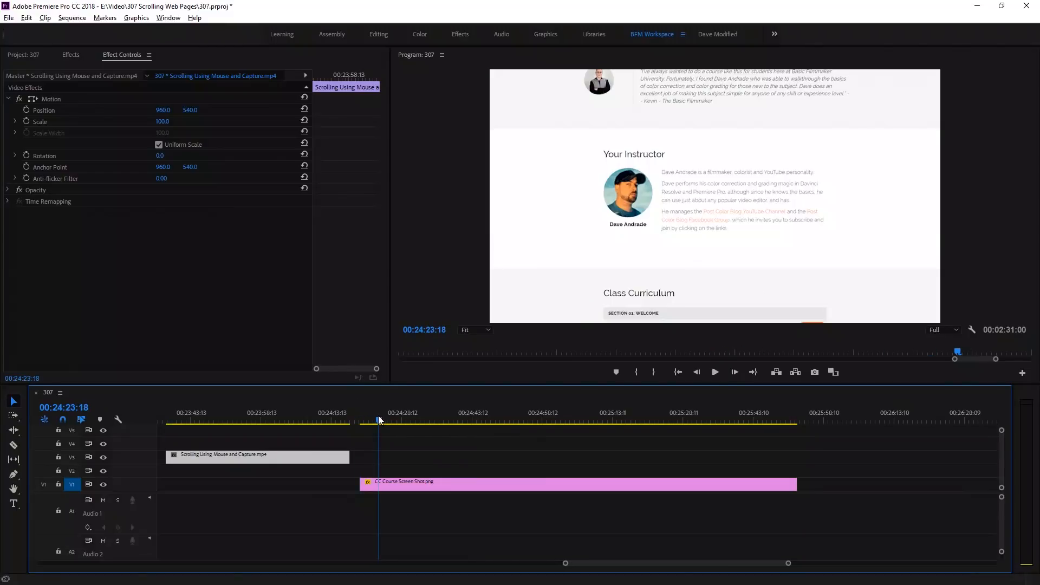
{"action": "left_click", "coordinate": [420, 483]}
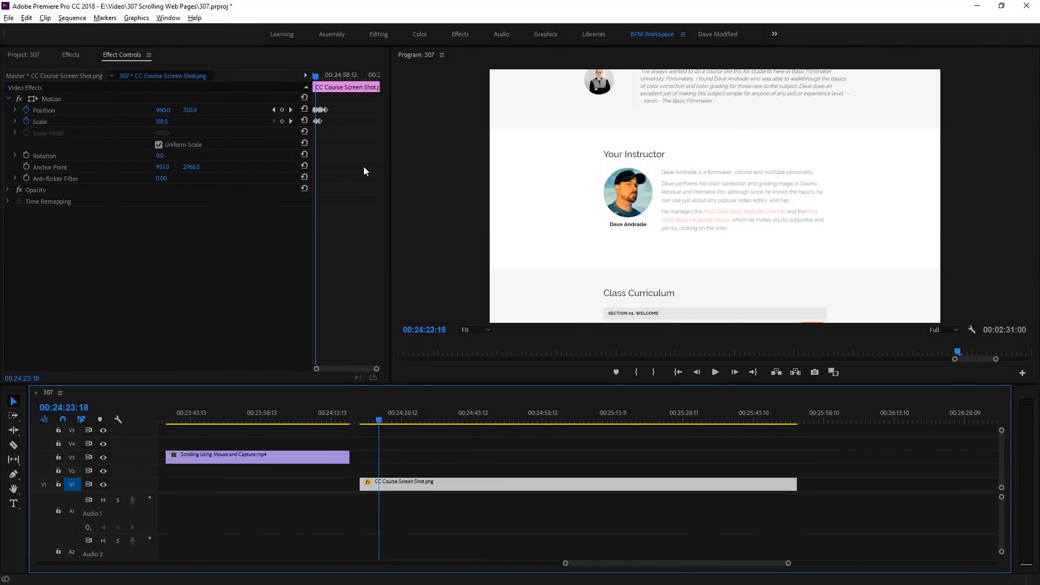
{"action": "left_click_drag", "start_coordinate": [359, 99], "coordinate": [312, 129]}
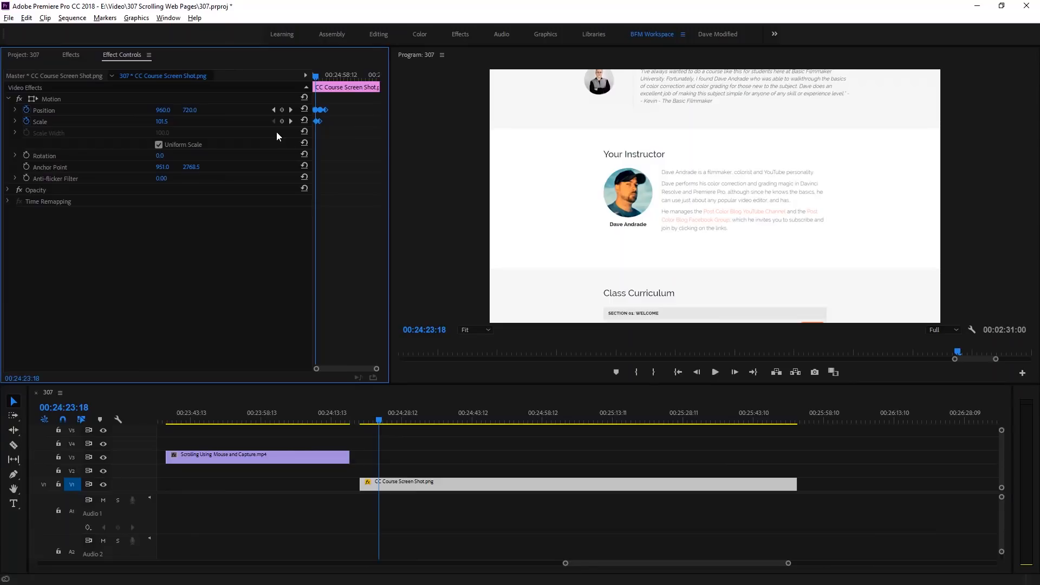
{"action": "key", "text": "Delete"}
- Play the screenshot clip from its start to 00:24:22:04 and add a Position keyframe there
{"action": "left_click", "coordinate": [362, 418]}
{"action": "key", "text": "space"}
{"action": "key", "text": "space"}
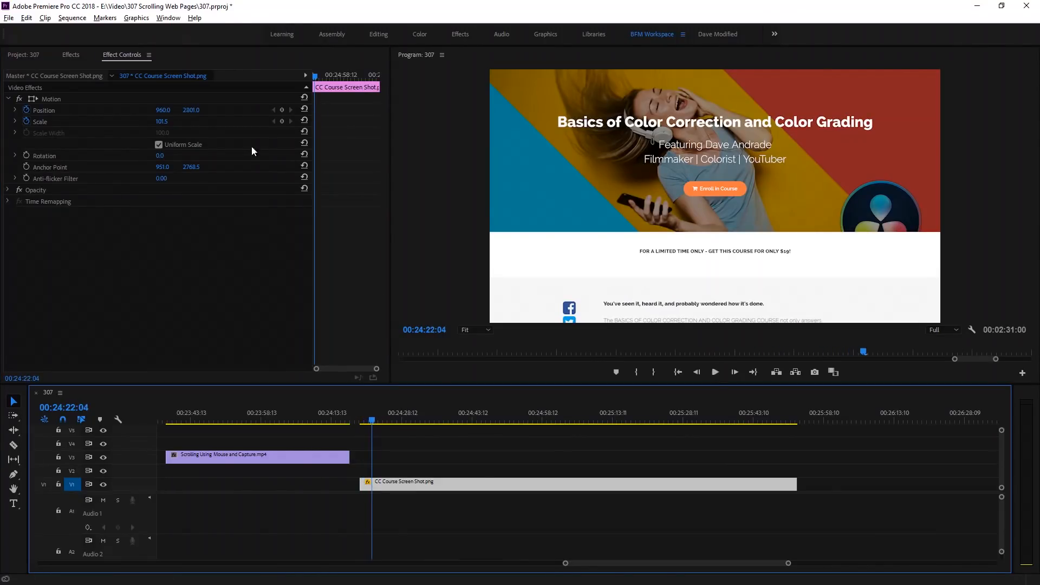
{"action": "left_click", "coordinate": [282, 110]}
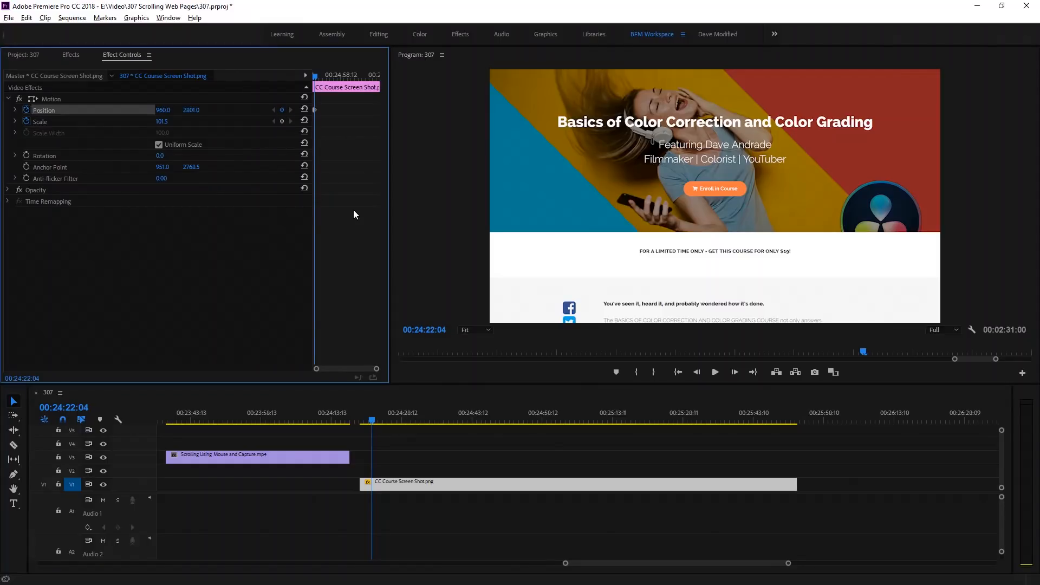
- Move the capture clip back onto V2 at the screenshot's start, trim its beginning, and trim its end to about 00:24:32
{"action": "left_click_drag", "start_coordinate": [291, 454], "coordinate": [488, 469]}
{"action": "left_click_drag", "start_coordinate": [372, 420], "coordinate": [421, 441]}
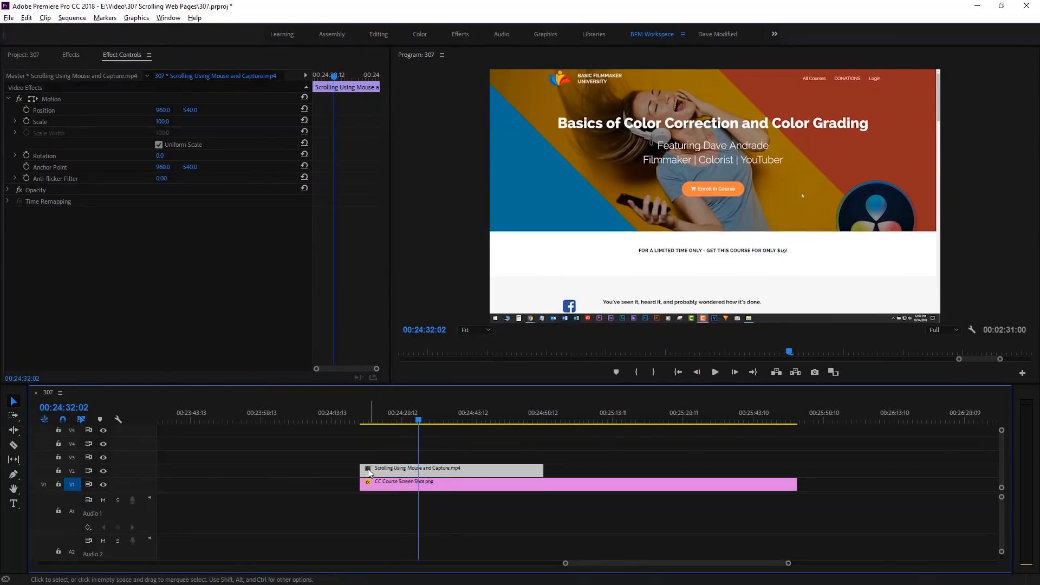
{"action": "left_click_drag", "start_coordinate": [360, 469], "coordinate": [387, 471]}
{"action": "left_click_drag", "start_coordinate": [379, 423], "coordinate": [417, 426]}
{"action": "left_click_drag", "start_coordinate": [484, 470], "coordinate": [417, 462]}
- Set the playhead to 00:24:20:21 and hide the V2 track that holds the capture clip
{"action": "left_click_drag", "start_coordinate": [374, 422], "coordinate": [369, 422]}
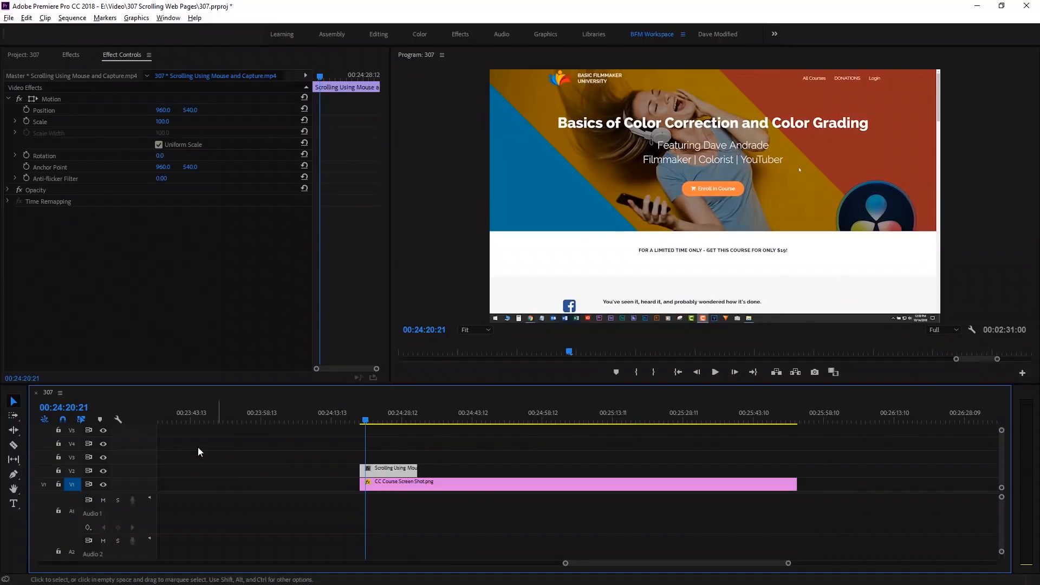
{"action": "left_click", "coordinate": [100, 457]}
{"action": "left_click", "coordinate": [103, 471]}
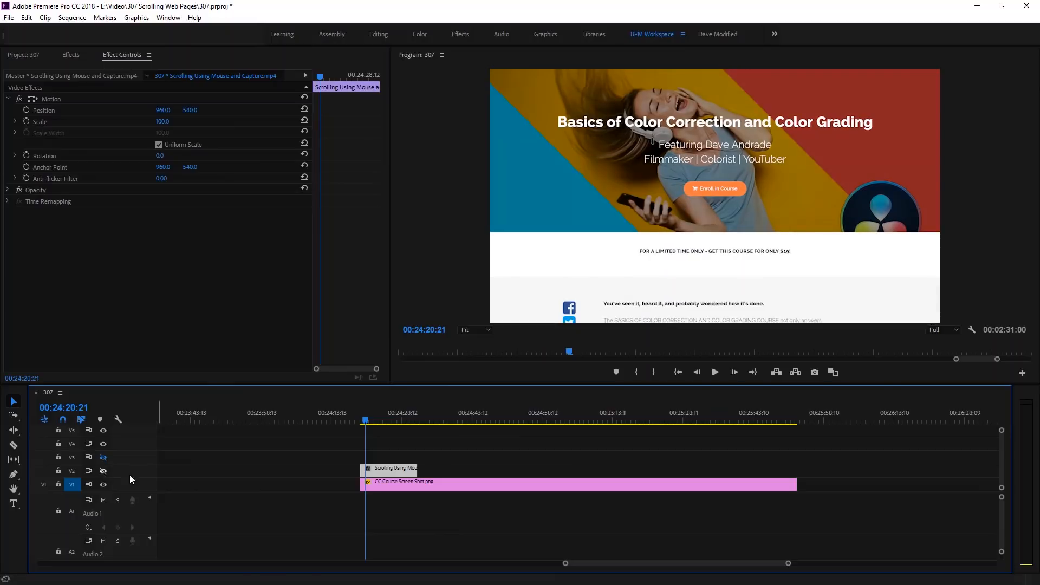
- Turn off Scale keyframing on the screenshot clip and replace its Position keyframes with a single new one at 00:24:20:21
{"action": "left_click", "coordinate": [385, 485]}
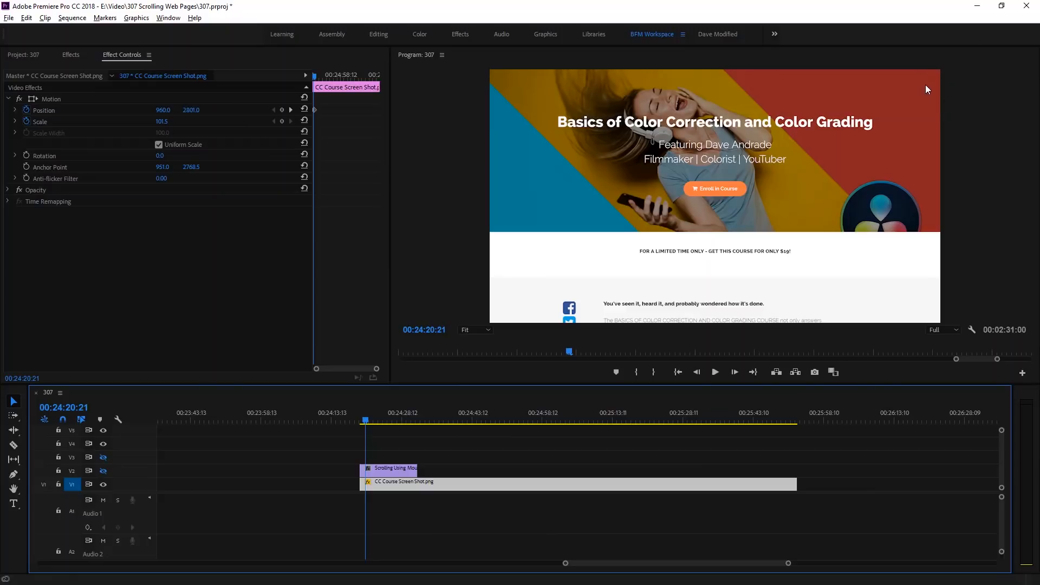
{"action": "left_click", "coordinate": [27, 122]}
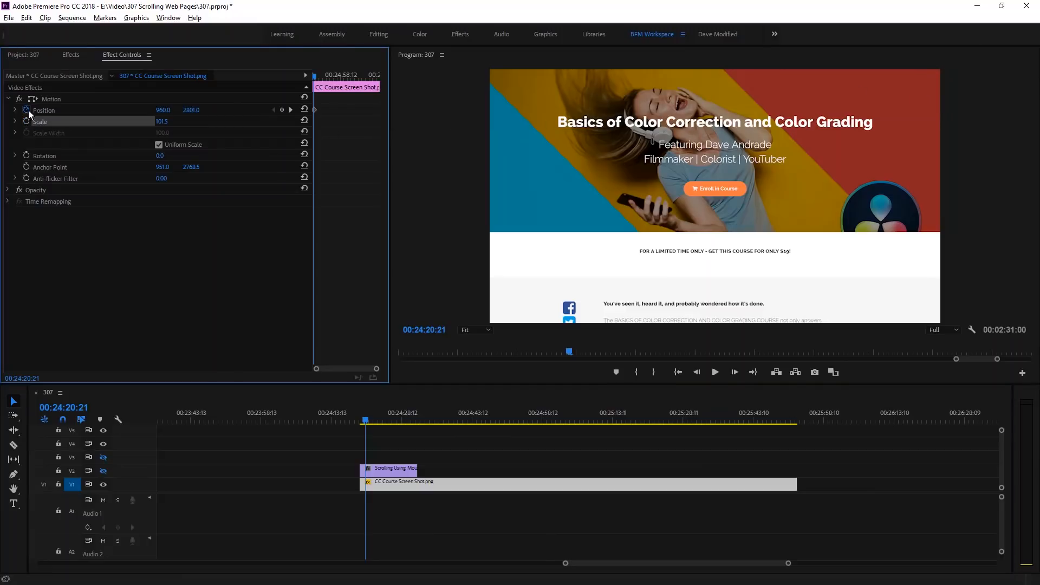
{"action": "left_click", "coordinate": [25, 110]}
{"action": "key", "text": "Return"}
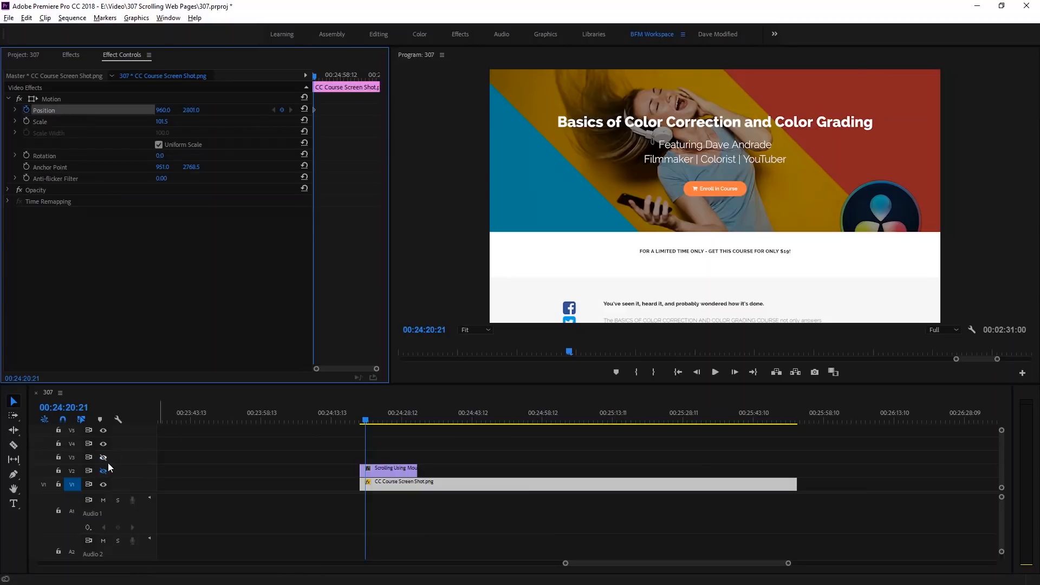
- Find where the capture reaches the page bottom, at 00:24:30:17, and set the screenshot's vertical Position to -1706.0 there with V2 hidden
{"action": "left_click", "coordinate": [104, 458]}
{"action": "left_click_drag", "start_coordinate": [364, 420], "coordinate": [404, 421]}
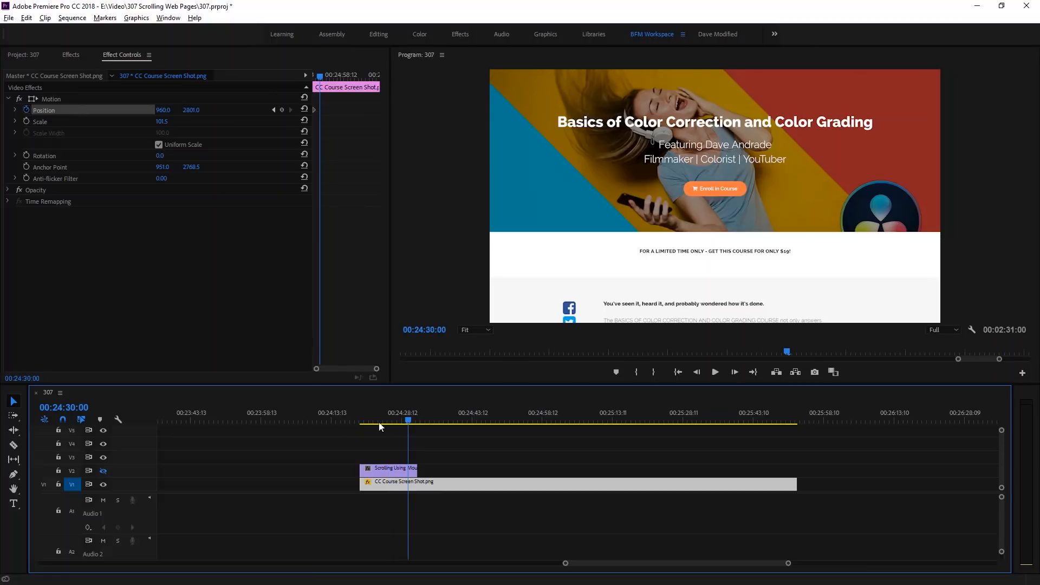
{"action": "left_click", "coordinate": [104, 470]}
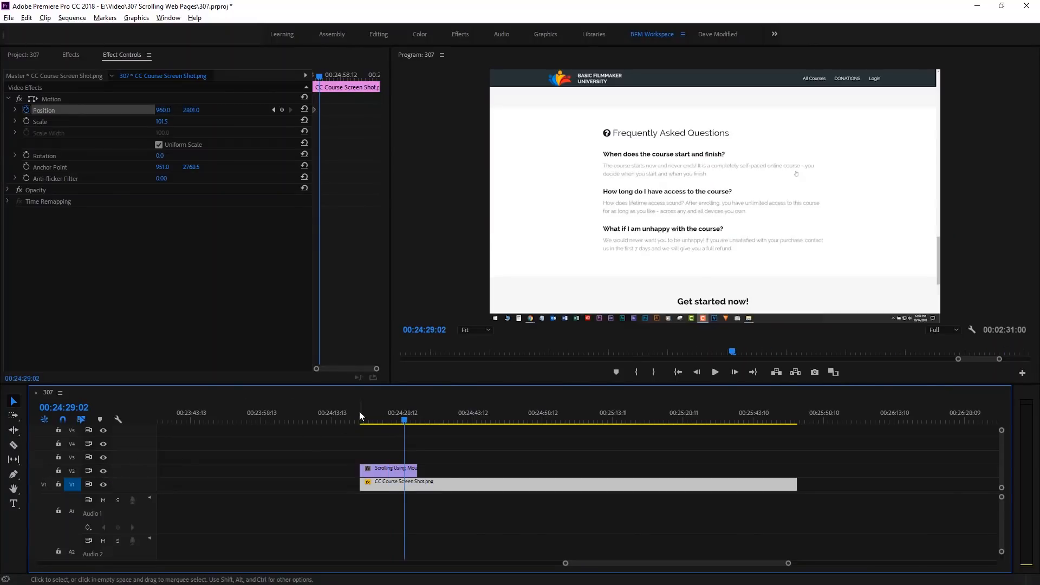
{"action": "left_click_drag", "start_coordinate": [404, 421], "coordinate": [415, 422]}
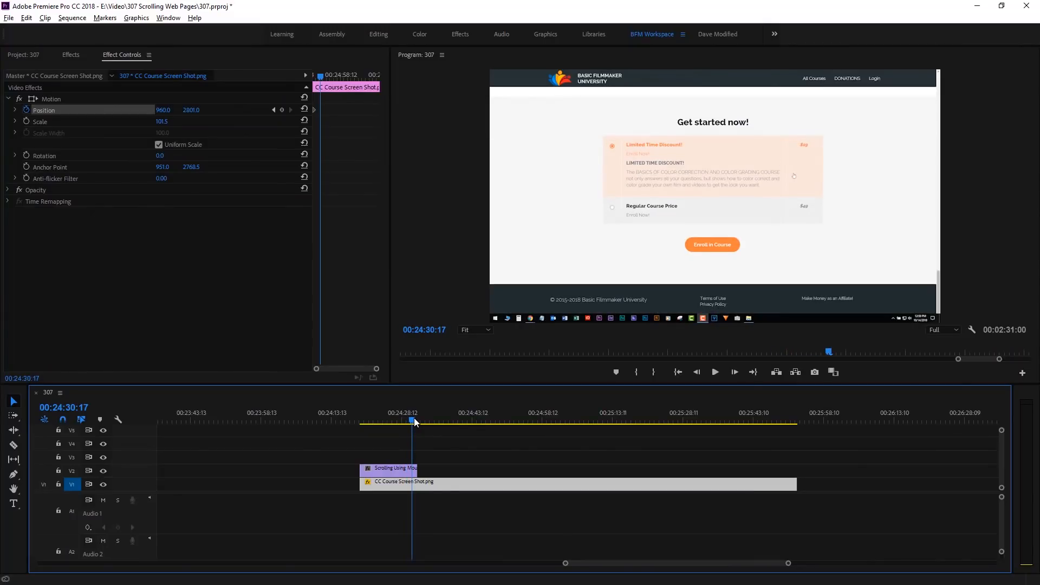
{"action": "left_click", "coordinate": [103, 470]}
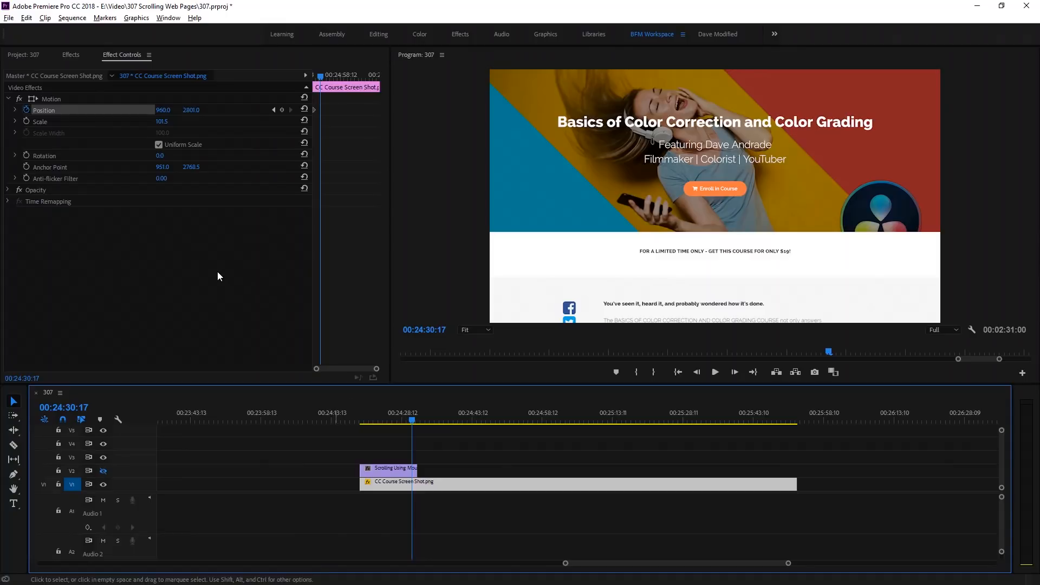
{"action": "mouse_move", "coordinate": [196, 117]}
{"action": "left_mouse_down"}
{"action": "mouse_move", "coordinate": [194, 108]}
{"action": "mouse_move", "coordinate": [219, 128]}
{"action": "mouse_move", "coordinate": [189, 112]}
{"action": "left_mouse_up"}
{"action": "key", "text": "Up"}
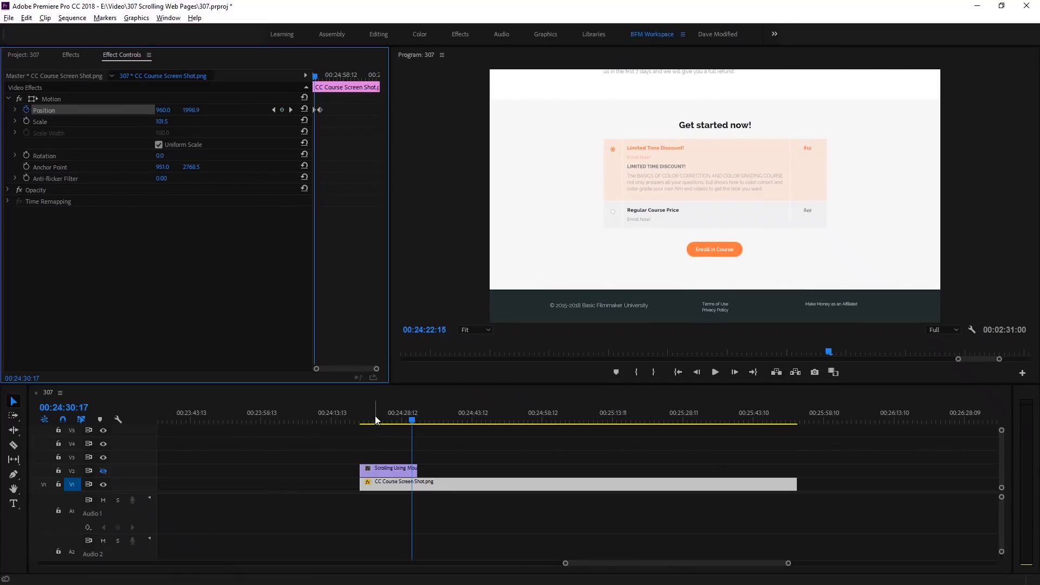
- Play the scroll from the clip's start with the V2 capture shown, and again with V2 hidden, to compare them
{"action": "left_click", "coordinate": [103, 471]}
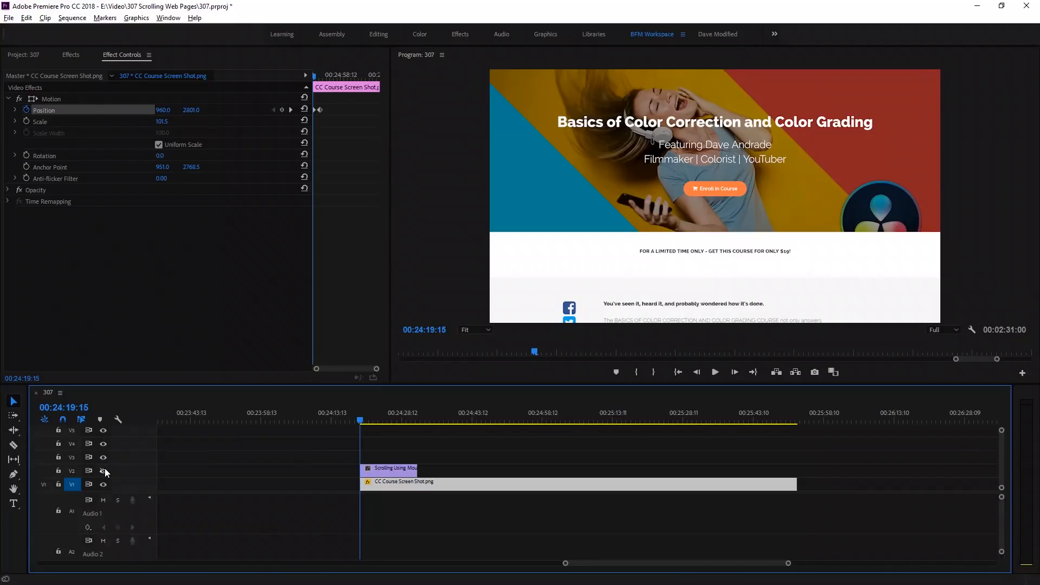
{"action": "key", "text": "space"}
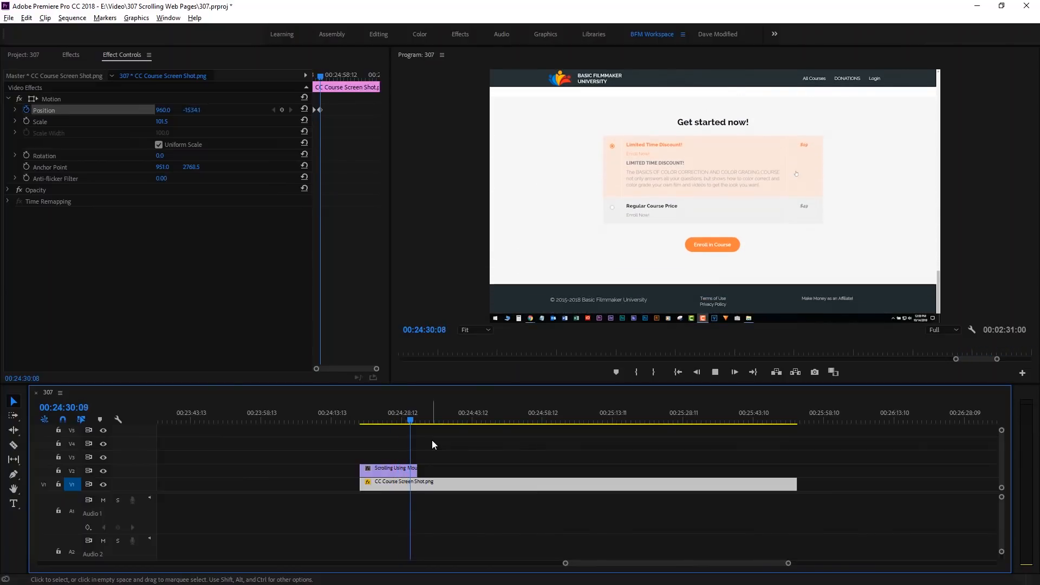
{"action": "key", "text": "space"}
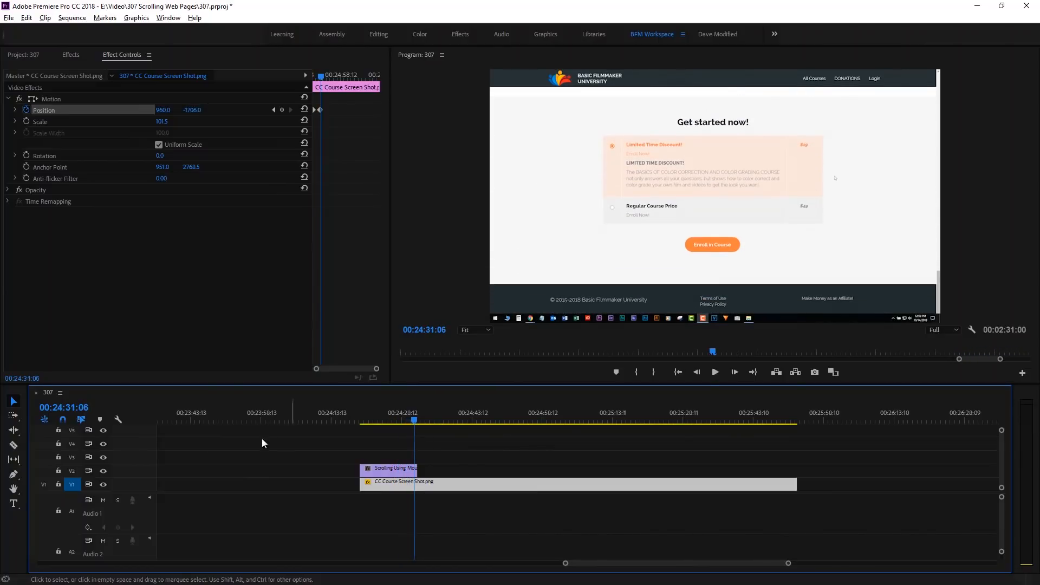
{"action": "left_click", "coordinate": [102, 471]}
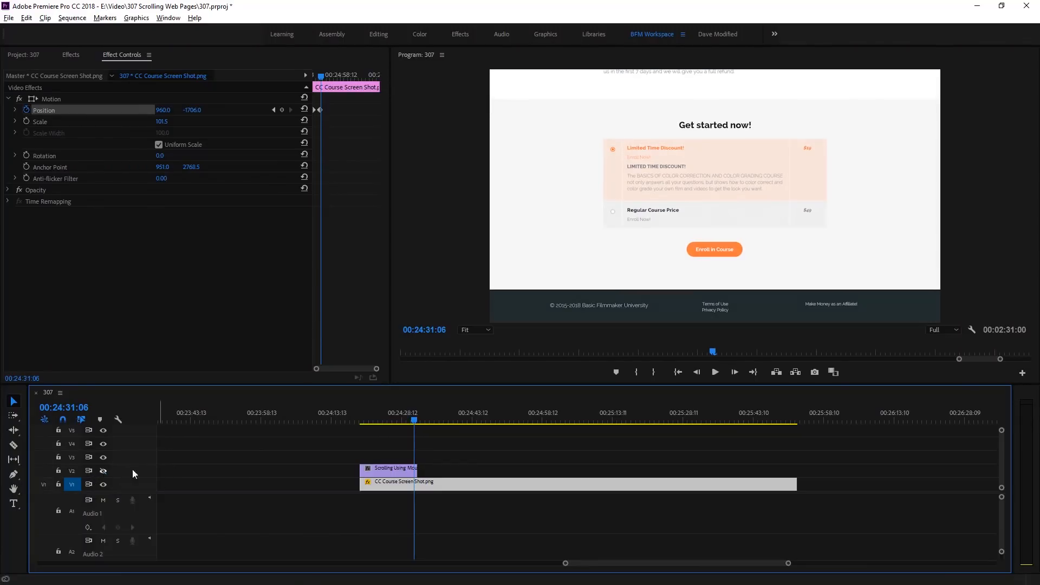
{"action": "left_click", "coordinate": [361, 418]}
{"action": "key", "text": "space"}
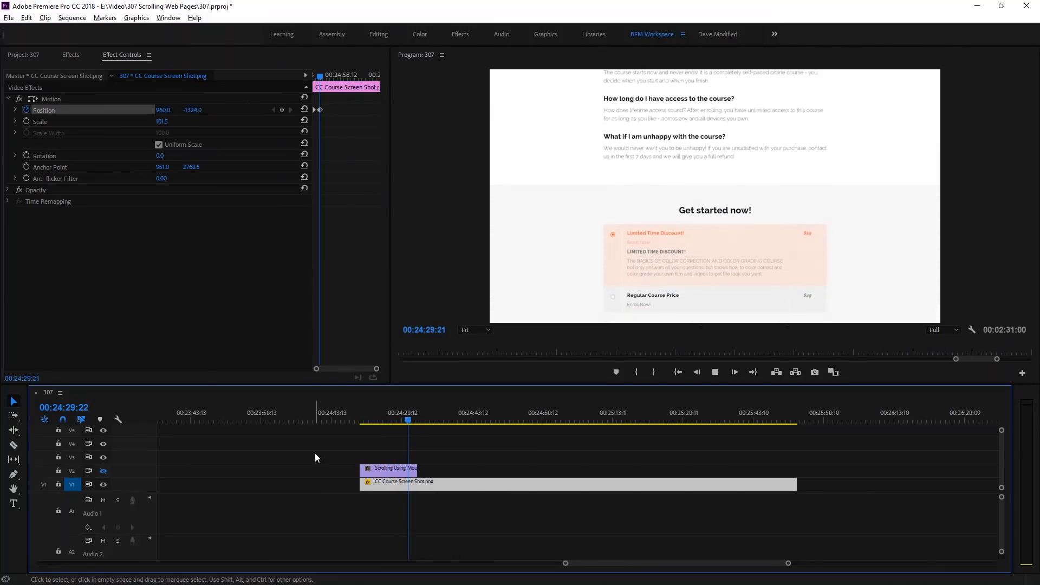
{"action": "key", "text": "space"}
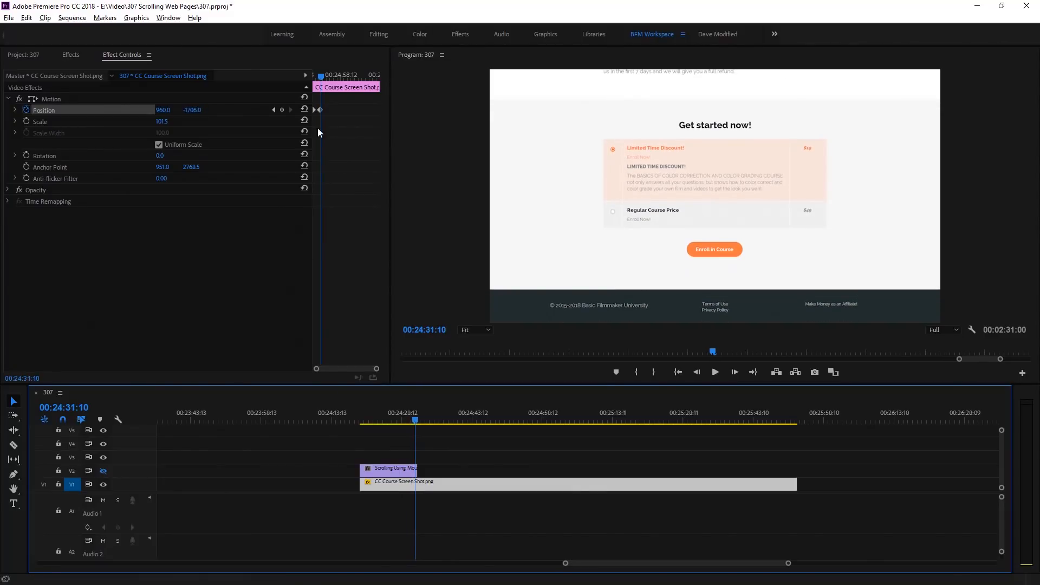
- Apply Ease Out temporal interpolation to the first Position keyframe and Ease In to the second
{"action": "right_click", "coordinate": [313, 109]}
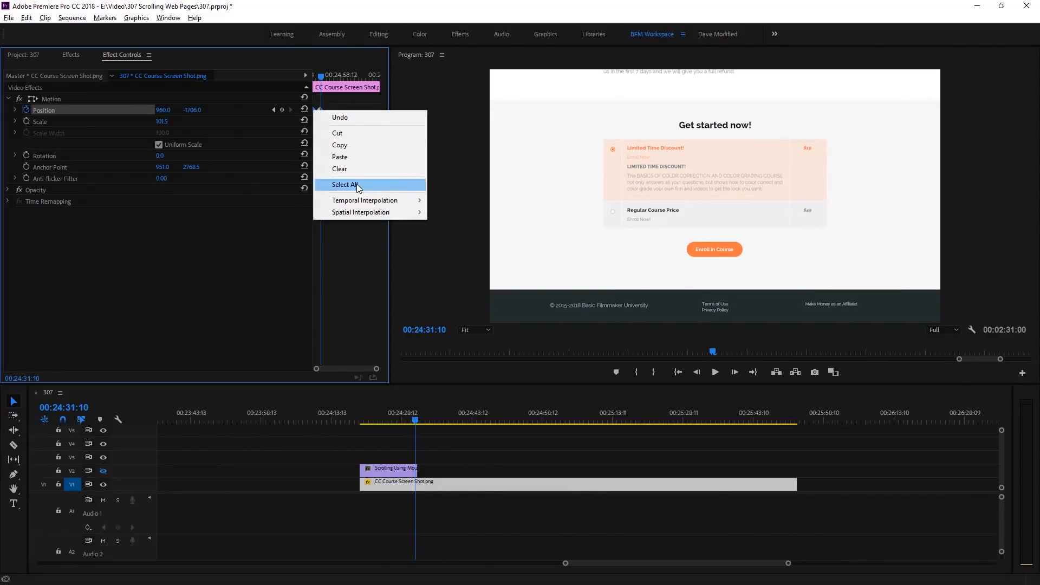
{"action": "mouse_move", "coordinate": [366, 200]}
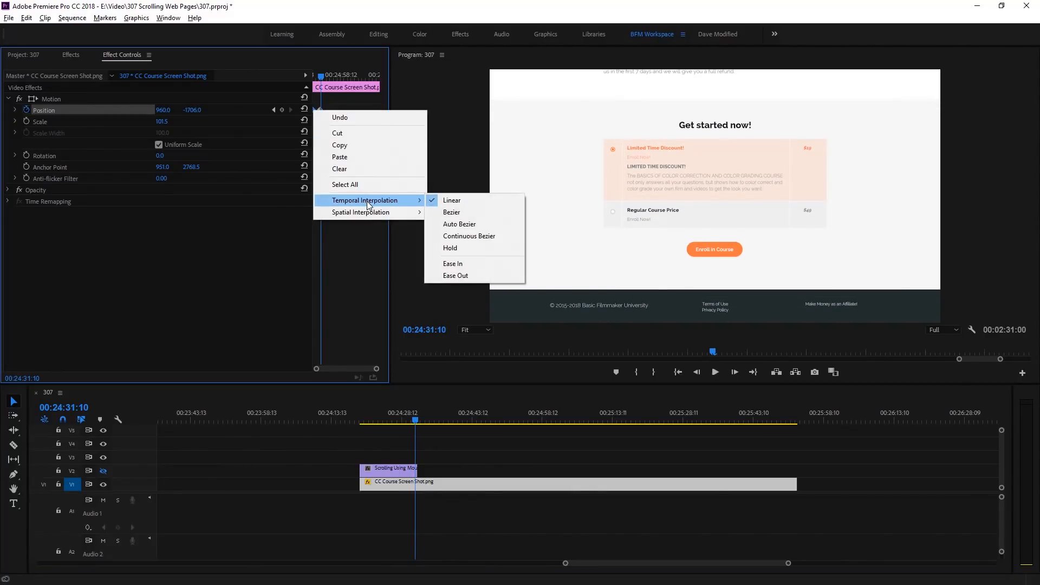
{"action": "left_click", "coordinate": [464, 274]}
{"action": "right_click", "coordinate": [320, 109]}
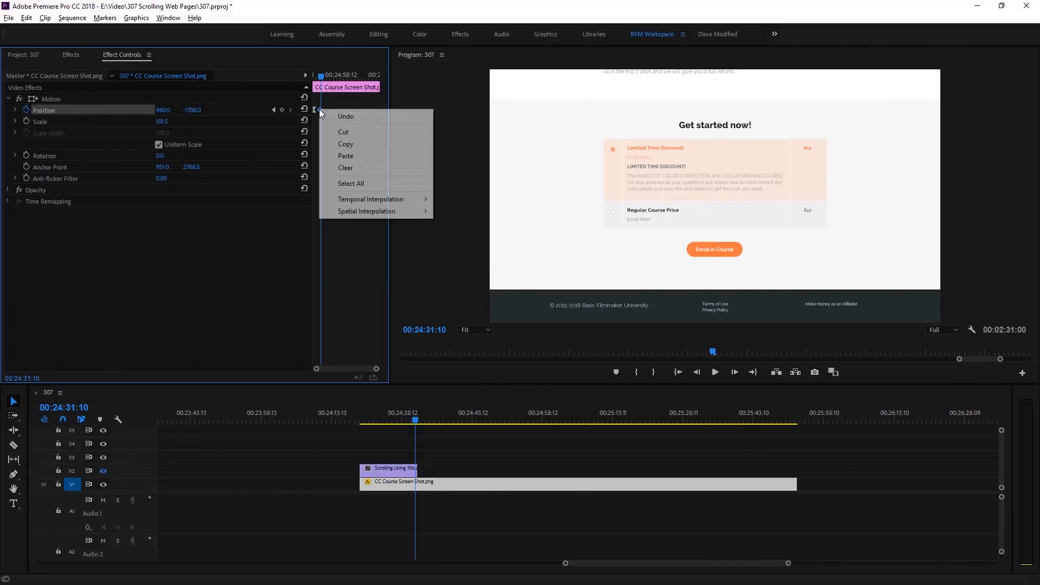
{"action": "mouse_move", "coordinate": [363, 212]}
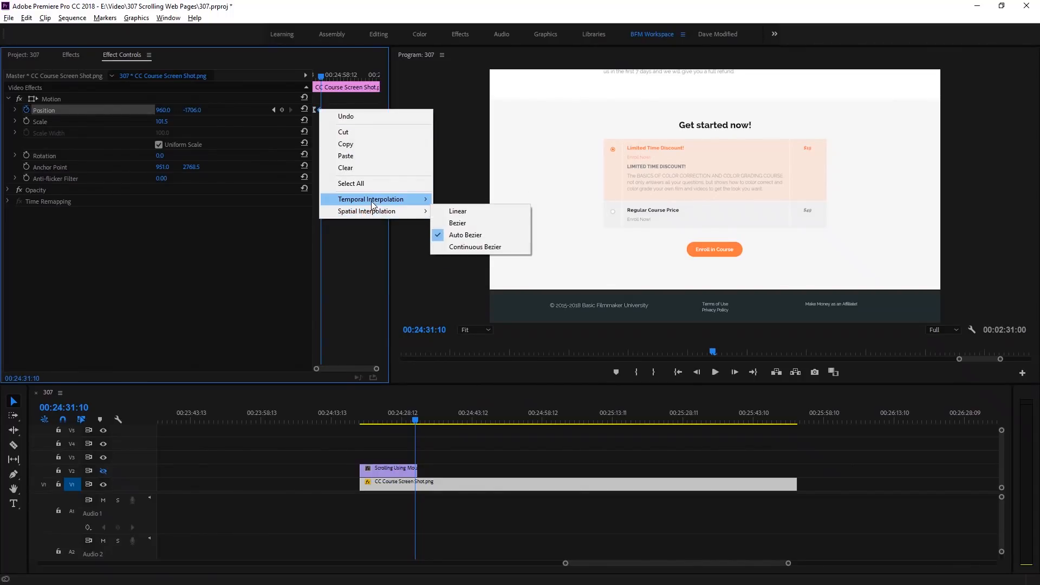
{"action": "left_click", "coordinate": [461, 262]}
- Play the eased screenshot scroll from its start, and check it against the capture on V2 around 00:24:27:00
{"action": "left_click_drag", "start_coordinate": [378, 419], "coordinate": [360, 420]}
{"action": "key", "text": "space"}
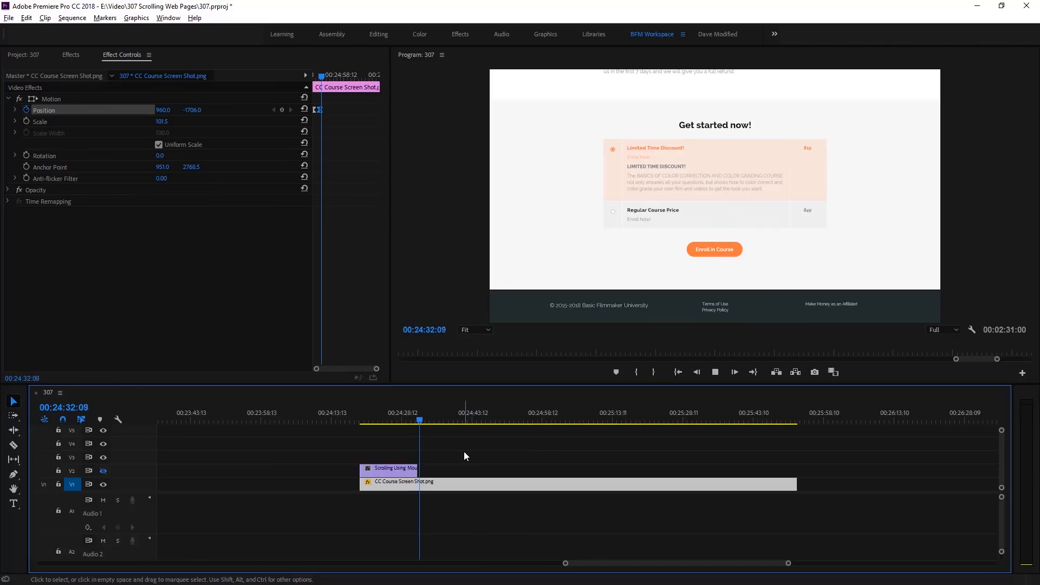
{"action": "key", "text": "space"}
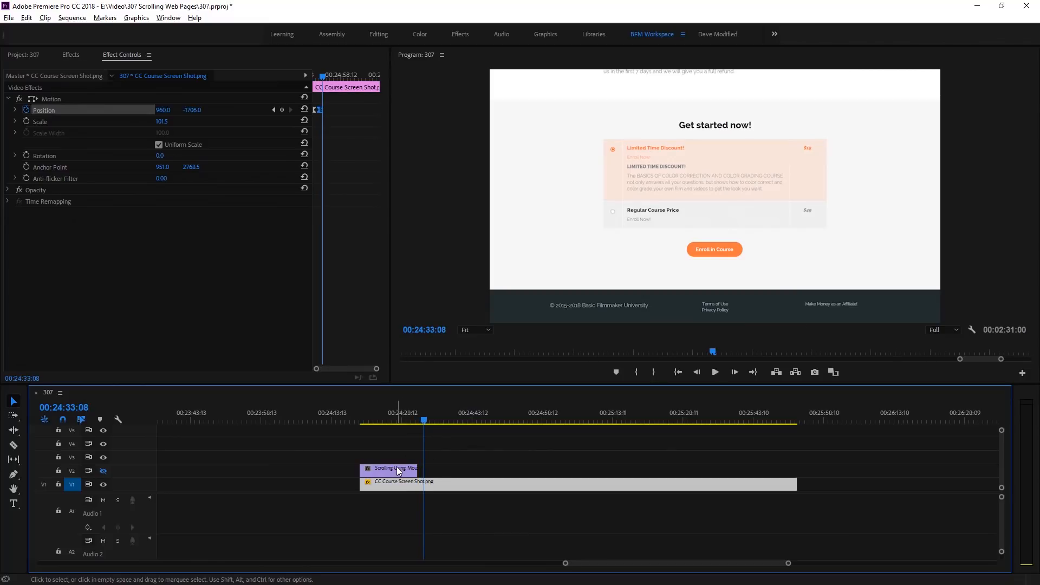
{"action": "left_click", "coordinate": [395, 412]}
{"action": "left_click", "coordinate": [103, 470]}
{"action": "mouse_move", "coordinate": [394, 420]}
{"action": "left_mouse_down"}
{"action": "mouse_move", "coordinate": [373, 424]}
{"action": "mouse_move", "coordinate": [396, 424]}
{"action": "left_mouse_up"}
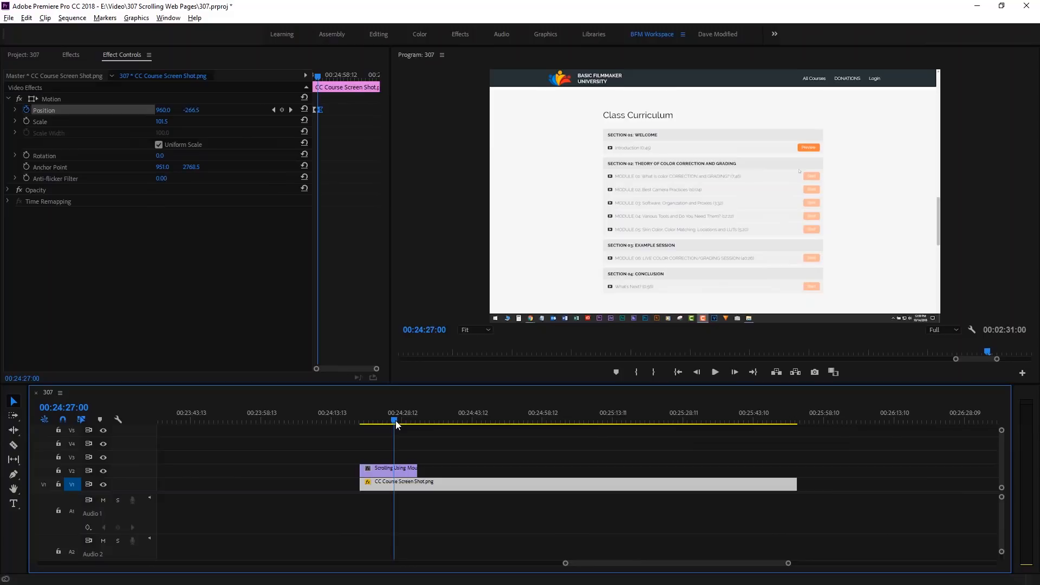
{"action": "left_click_drag", "start_coordinate": [396, 424], "coordinate": [394, 424]}
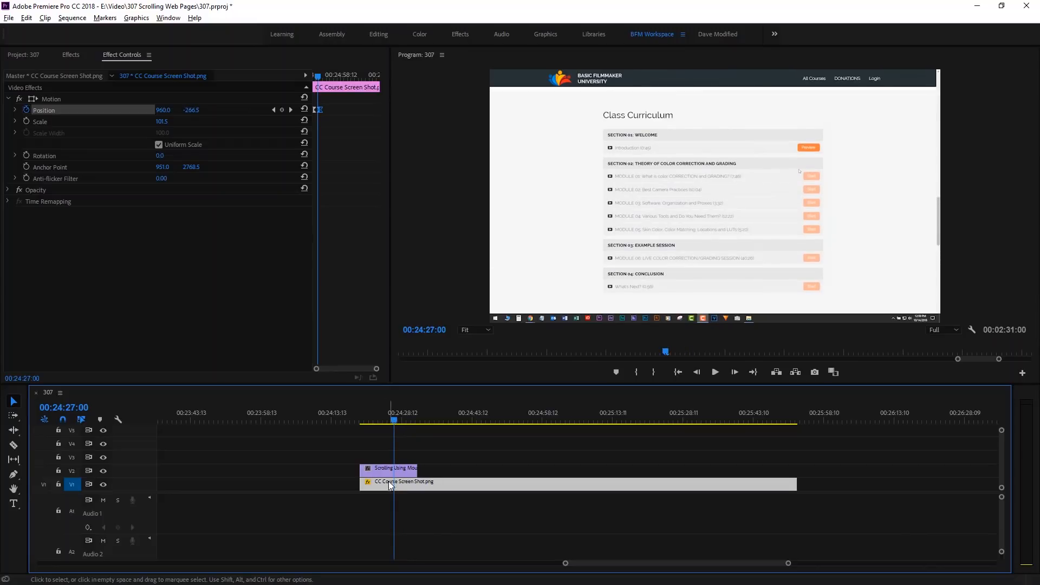
- Delete the capture clip from V2, and move the screenshot's second Position keyframe slightly further along in time to slow the scroll
{"action": "left_click", "coordinate": [383, 466]}
{"action": "key", "text": "Delete"}
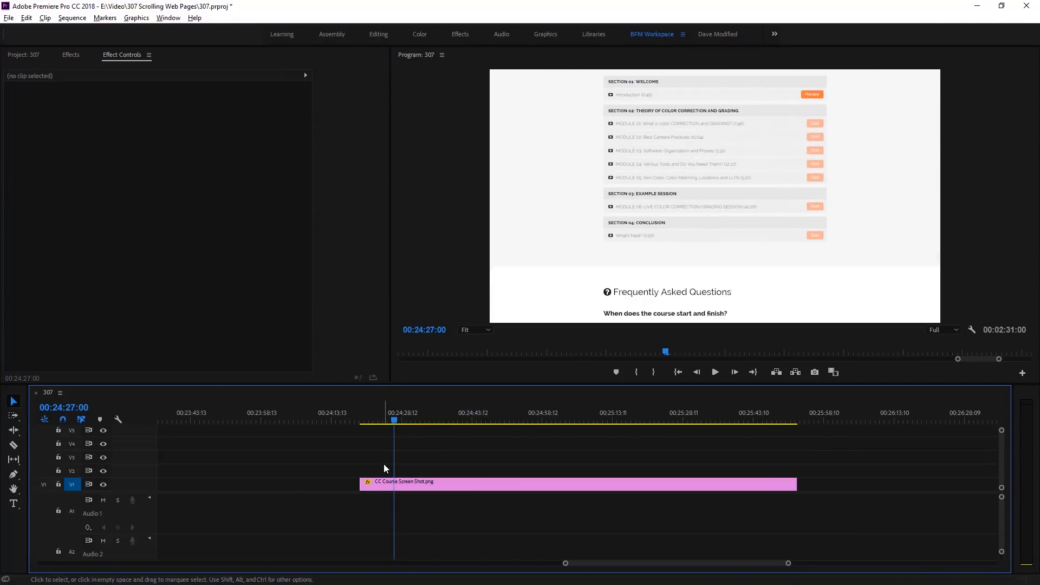
{"action": "left_click", "coordinate": [417, 486]}
{"action": "mouse_move", "coordinate": [321, 109]}
{"action": "left_mouse_down"}
{"action": "mouse_move", "coordinate": [360, 113]}
{"action": "mouse_move", "coordinate": [322, 123]}
{"action": "left_mouse_up"}
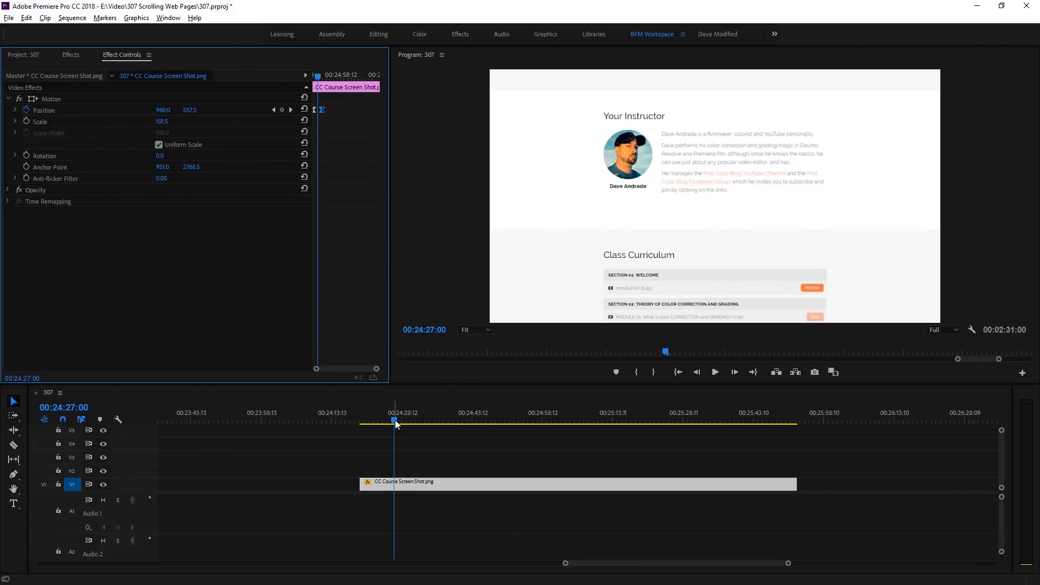
{"action": "left_click_drag", "start_coordinate": [396, 424], "coordinate": [369, 424]}
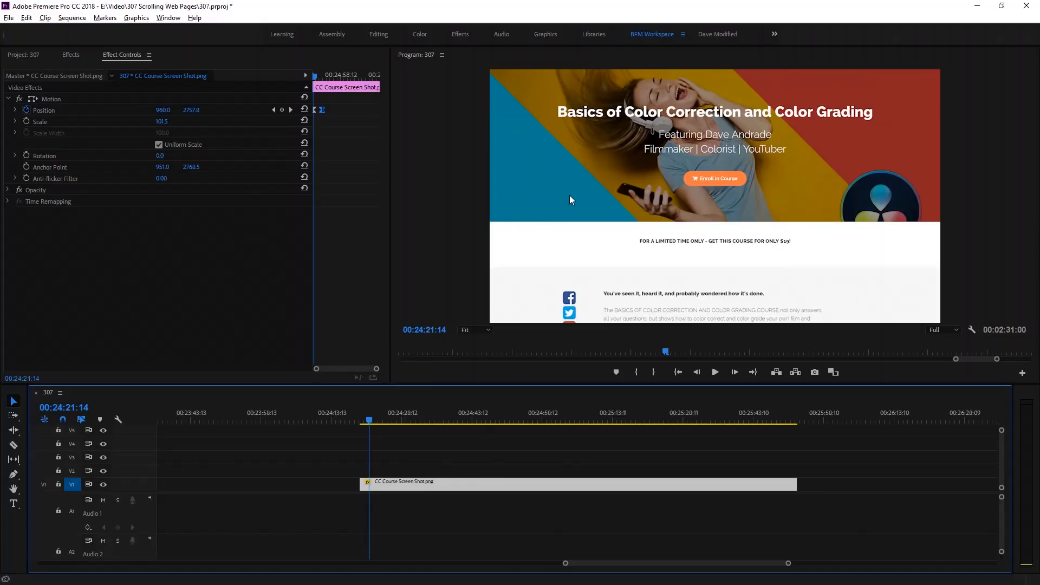